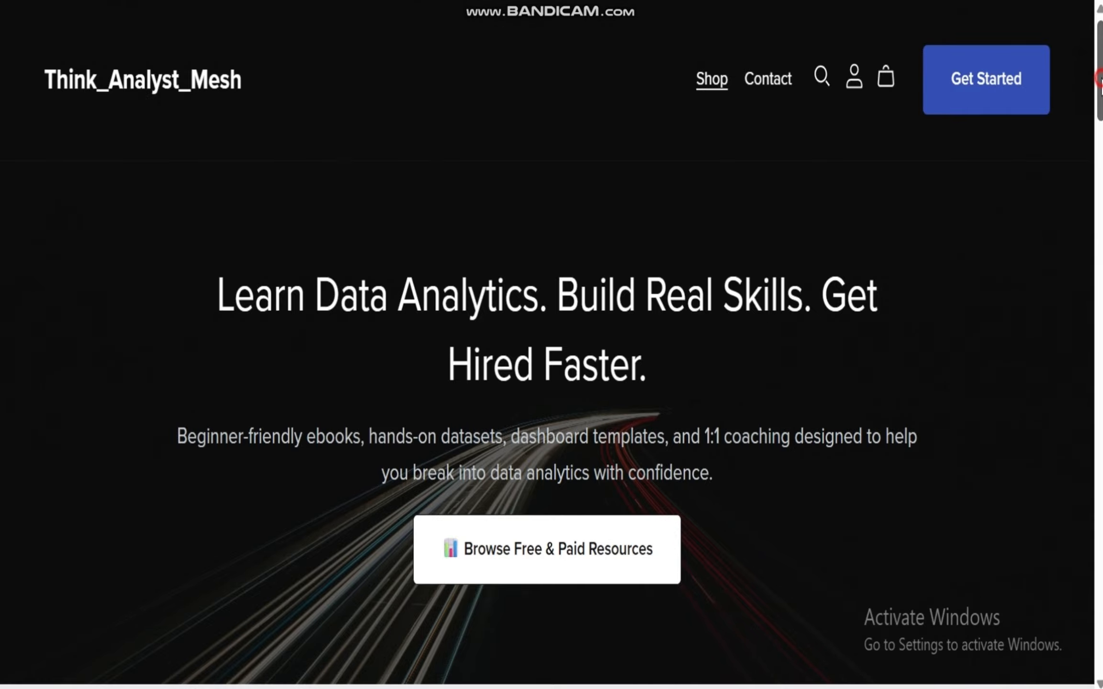
- Look through the featured collection and the details of the 1:1 Data Analytics Coaching for Complete Beginners offer
{"action": "left_click_drag", "start_coordinate": [1099, 85], "coordinate": [1100, 194]}
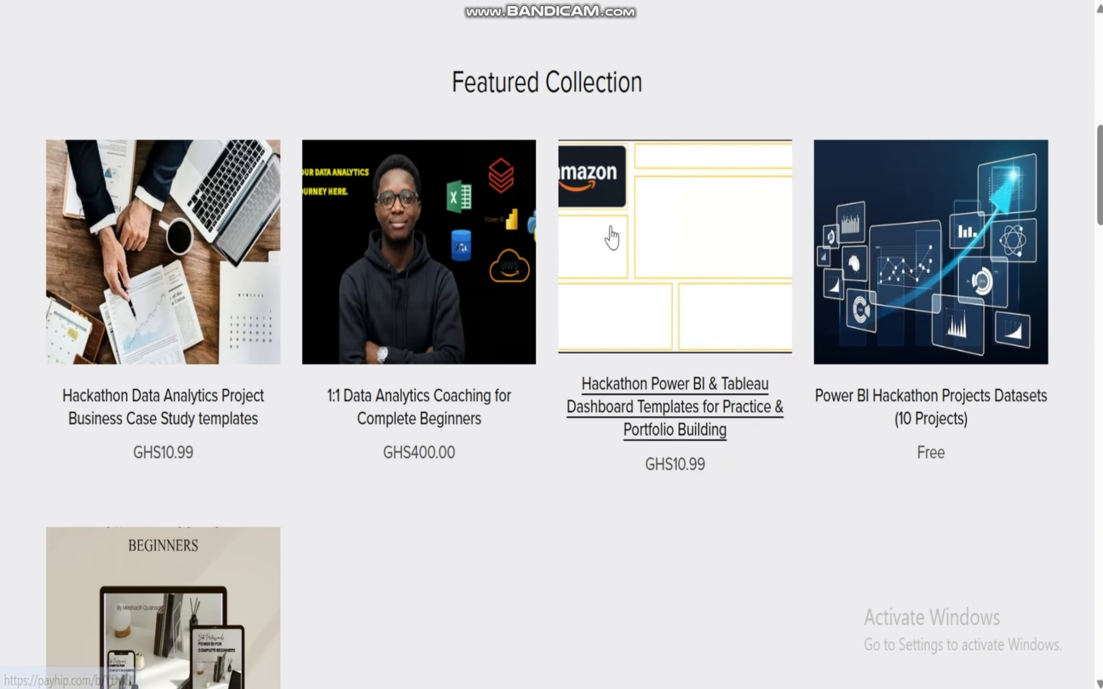
{"action": "left_click", "coordinate": [421, 412]}
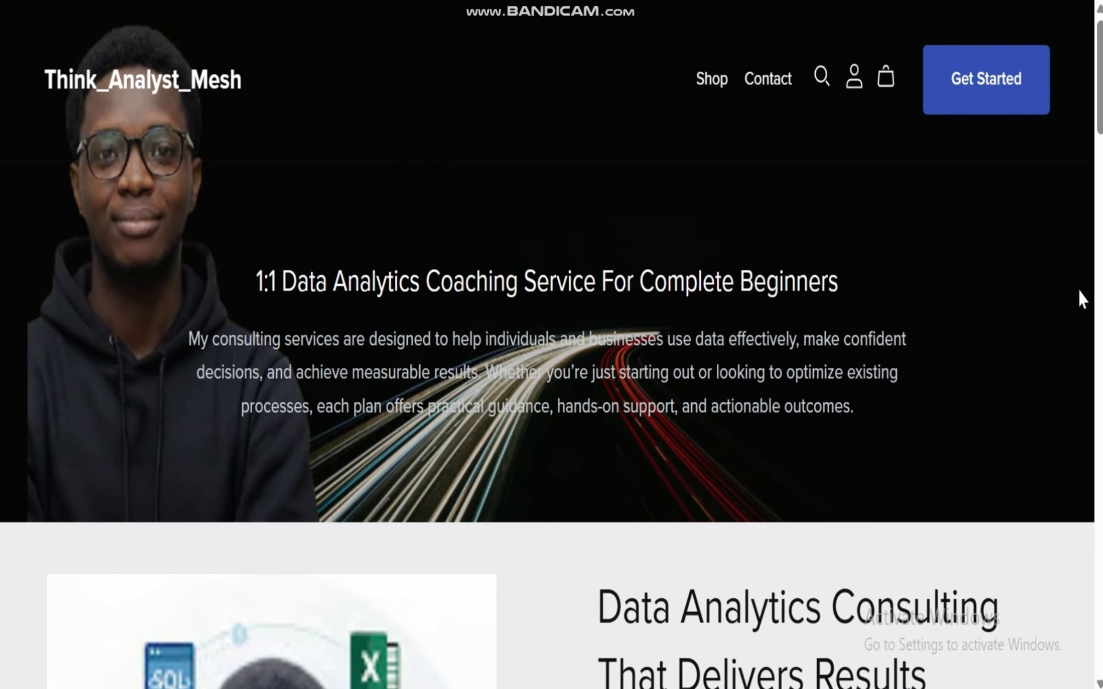
{"action": "scroll", "coordinate": [551, 345], "scroll_direction": "down", "scroll_amount": 20}
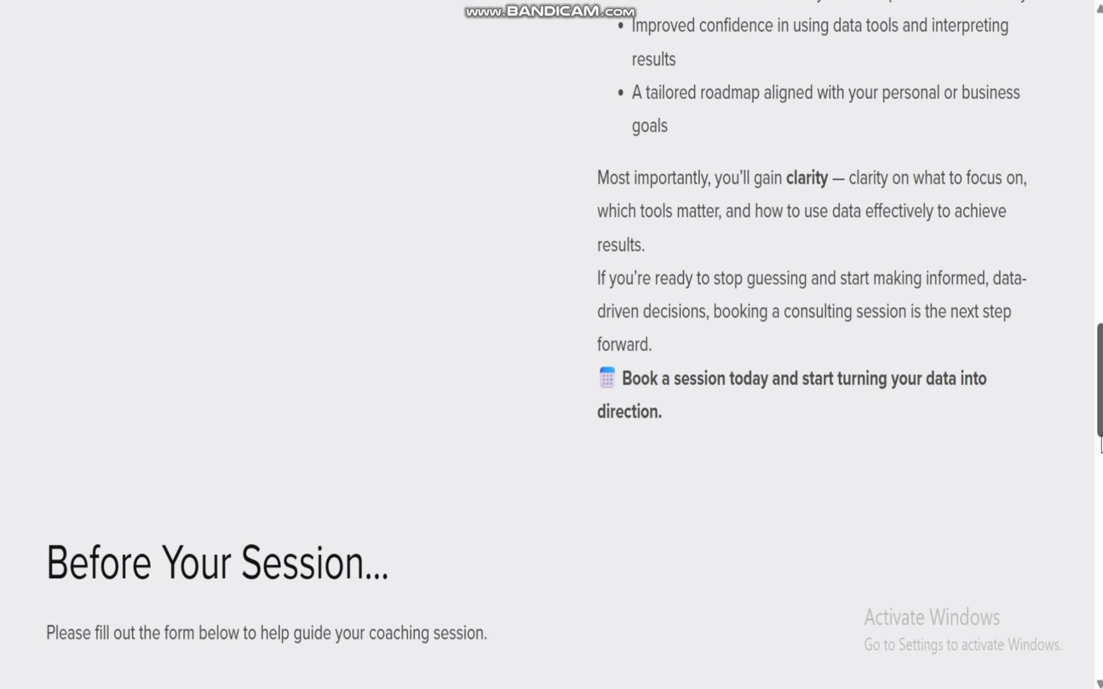
{"action": "scroll", "coordinate": [1012, 41], "scroll_direction": "up", "scroll_amount": 20}
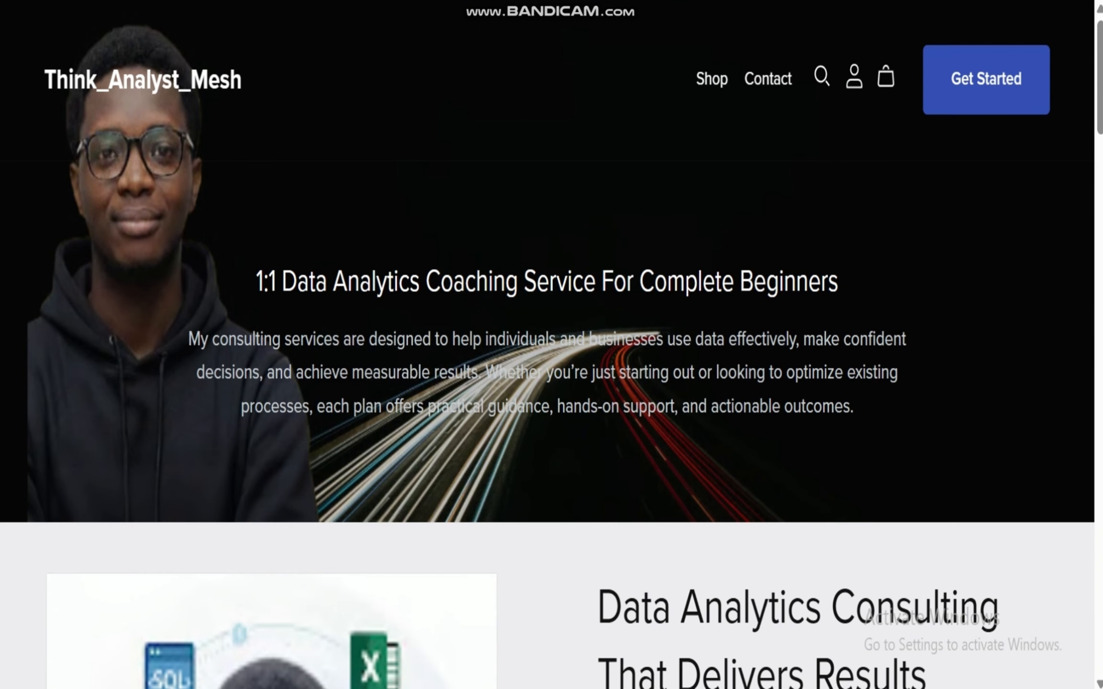
- View the product page of the Power BI for Complete Beginners ebook from the featured collection
{"action": "scroll", "coordinate": [780, 228], "scroll_direction": "down", "scroll_amount": 10}
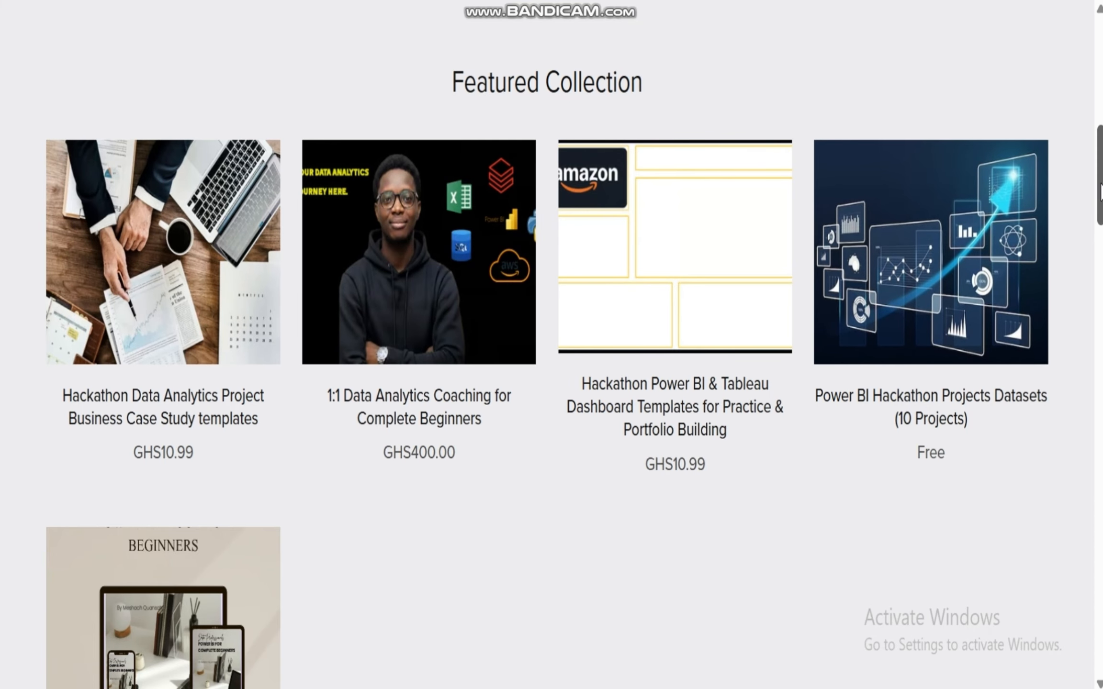
{"action": "scroll", "coordinate": [482, 352], "scroll_direction": "down", "scroll_amount": 8}
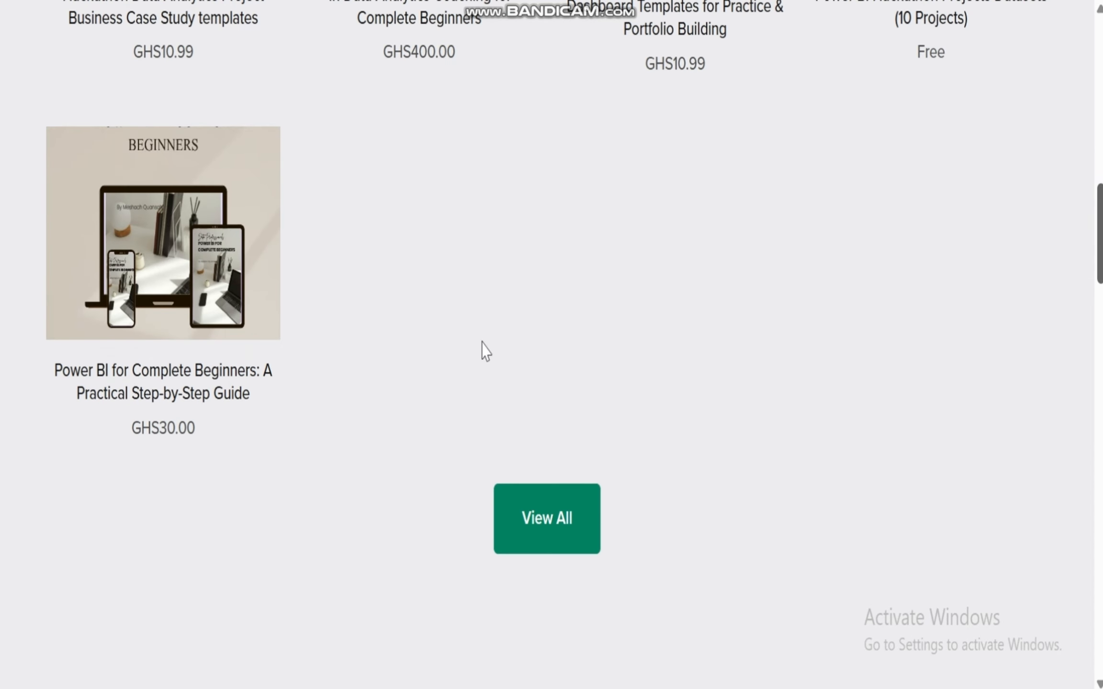
{"action": "left_click", "coordinate": [146, 395]}
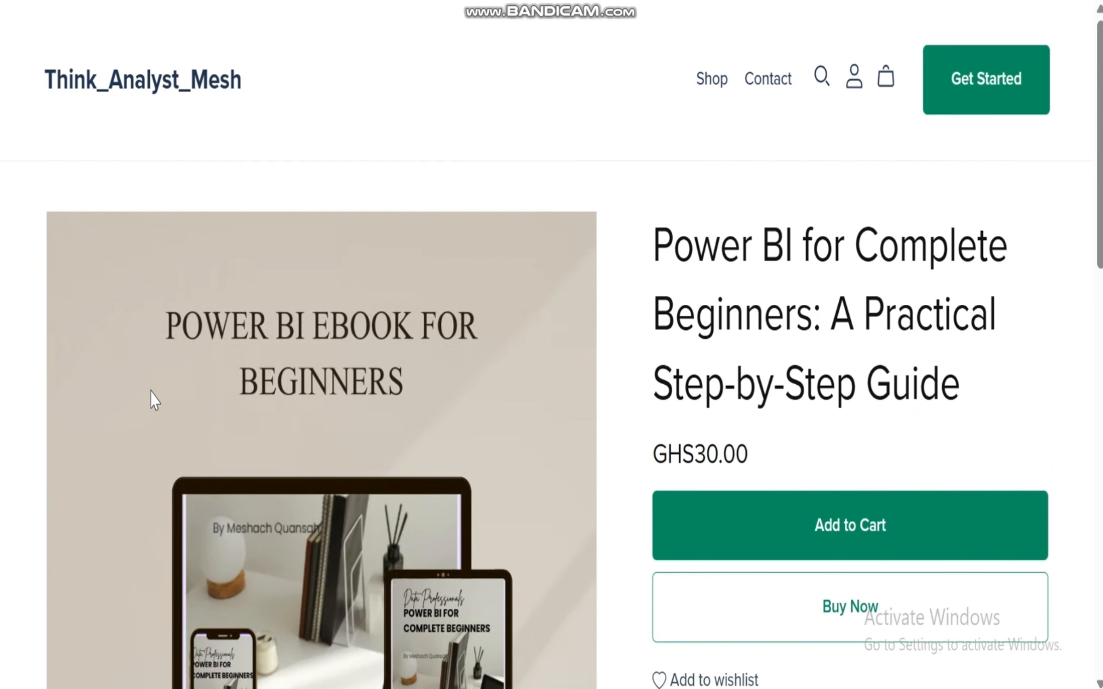
{"action": "left_click_drag", "start_coordinate": [1099, 154], "coordinate": [1090, 590]}
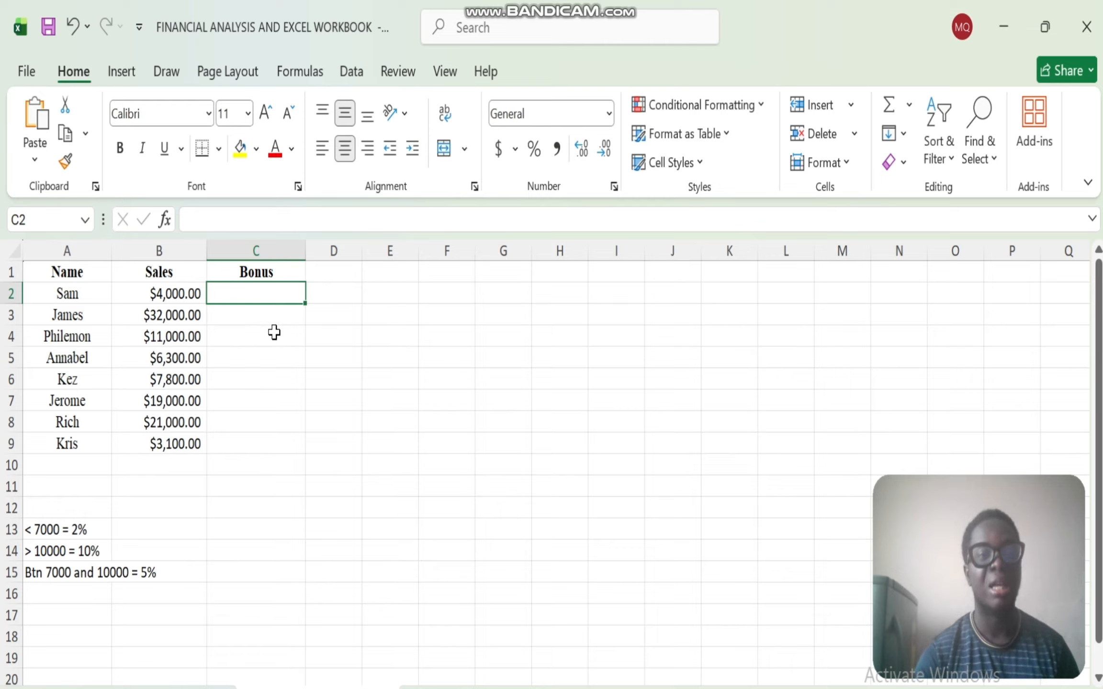
- Write the formula =IF(B2>10000,"Bonus","No Bonus") in cell C2 of the Bonus column
{"action": "type", "text": "="}
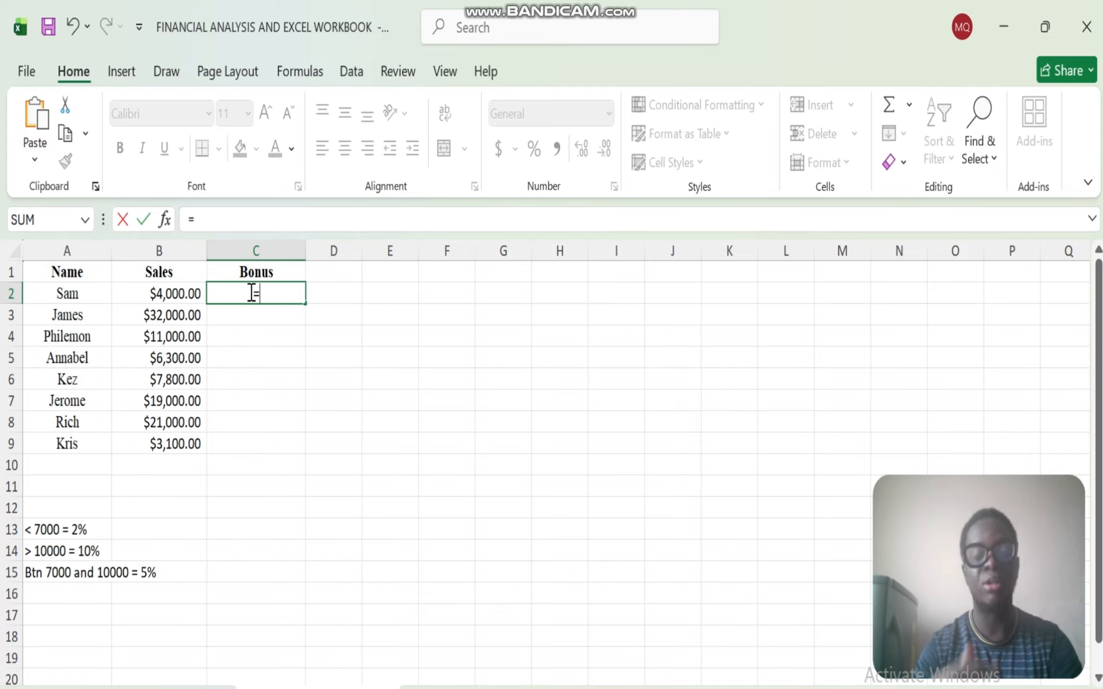
{"action": "type", "text": "if"}
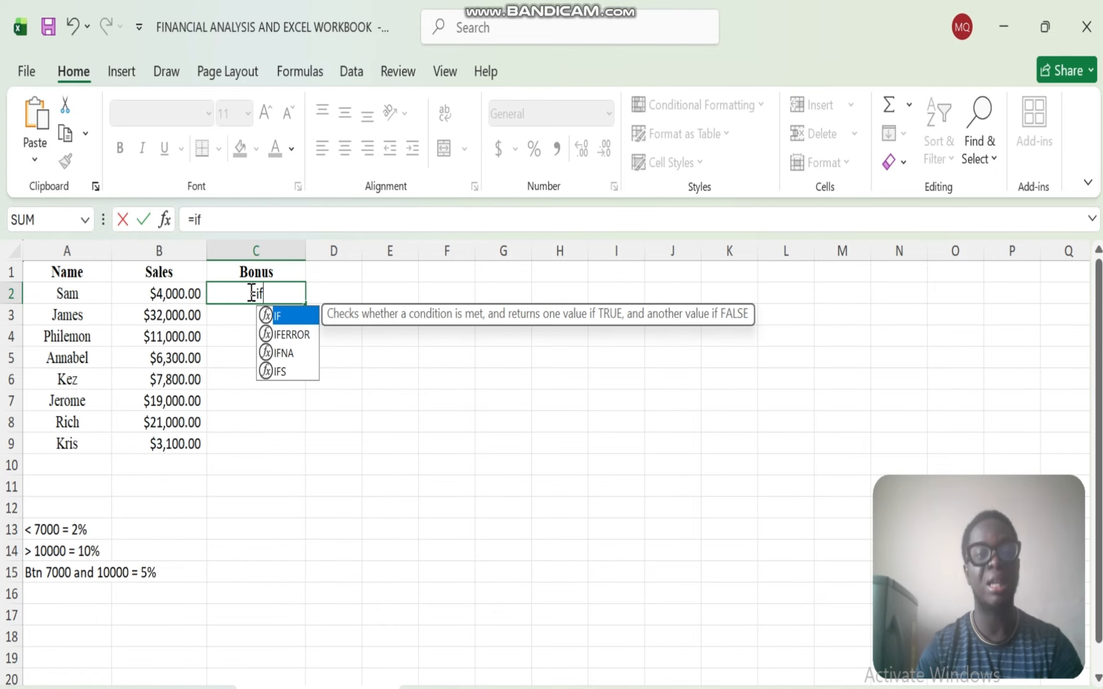
{"action": "double_click", "coordinate": [288, 315]}
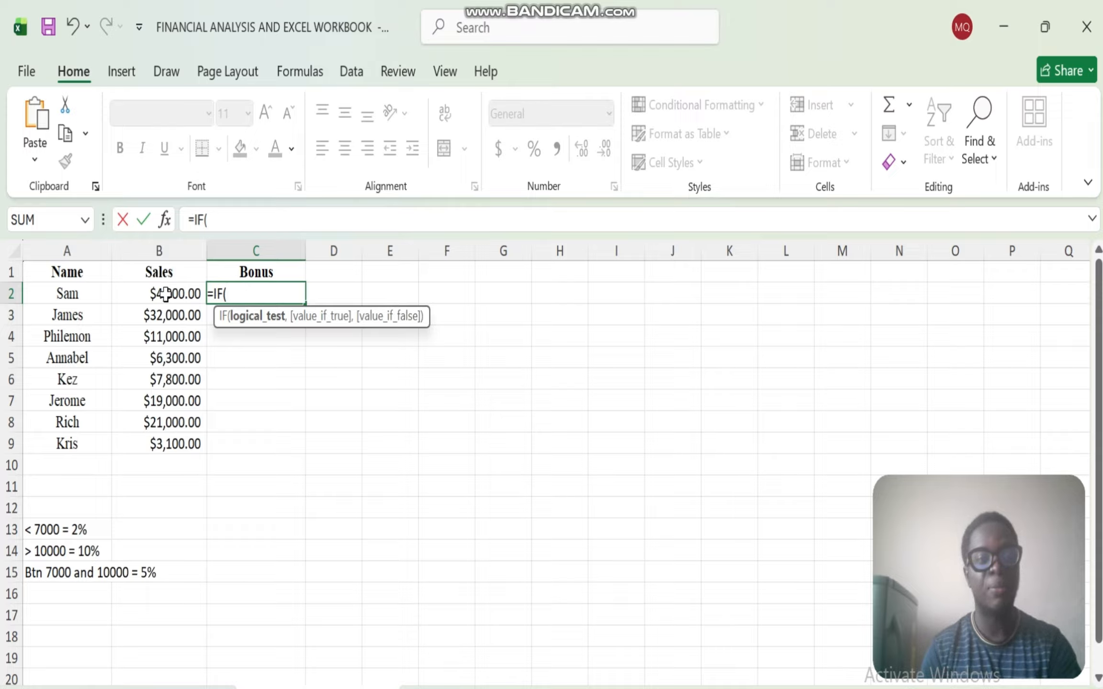
{"action": "left_click", "coordinate": [160, 294]}
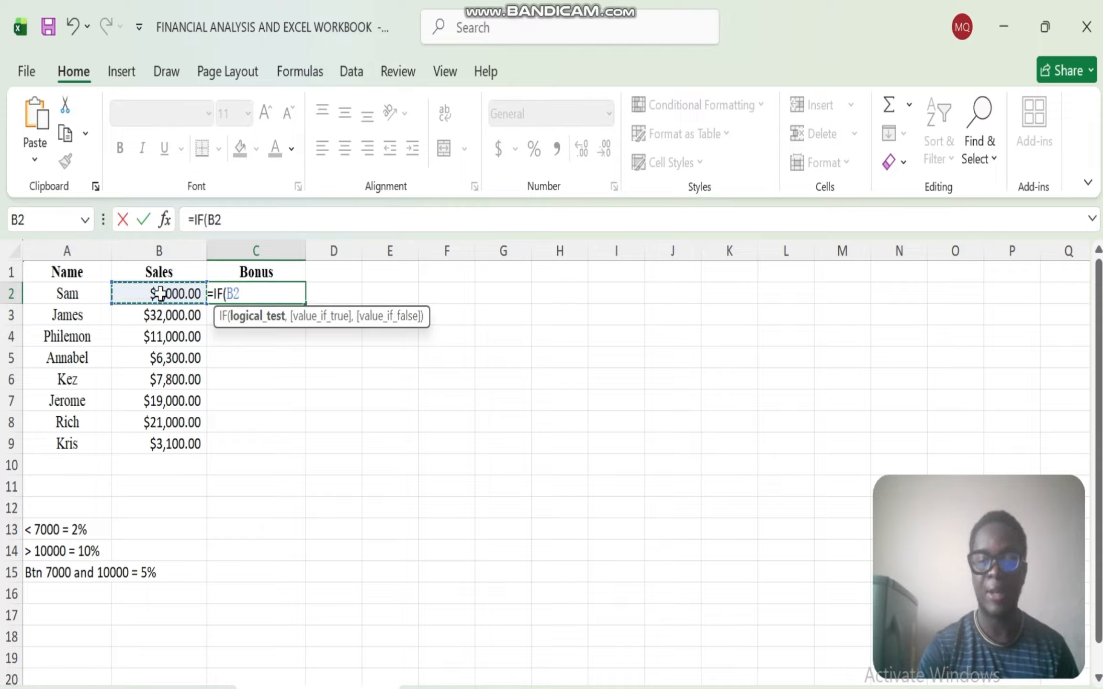
{"action": "type", "text": ">100"}
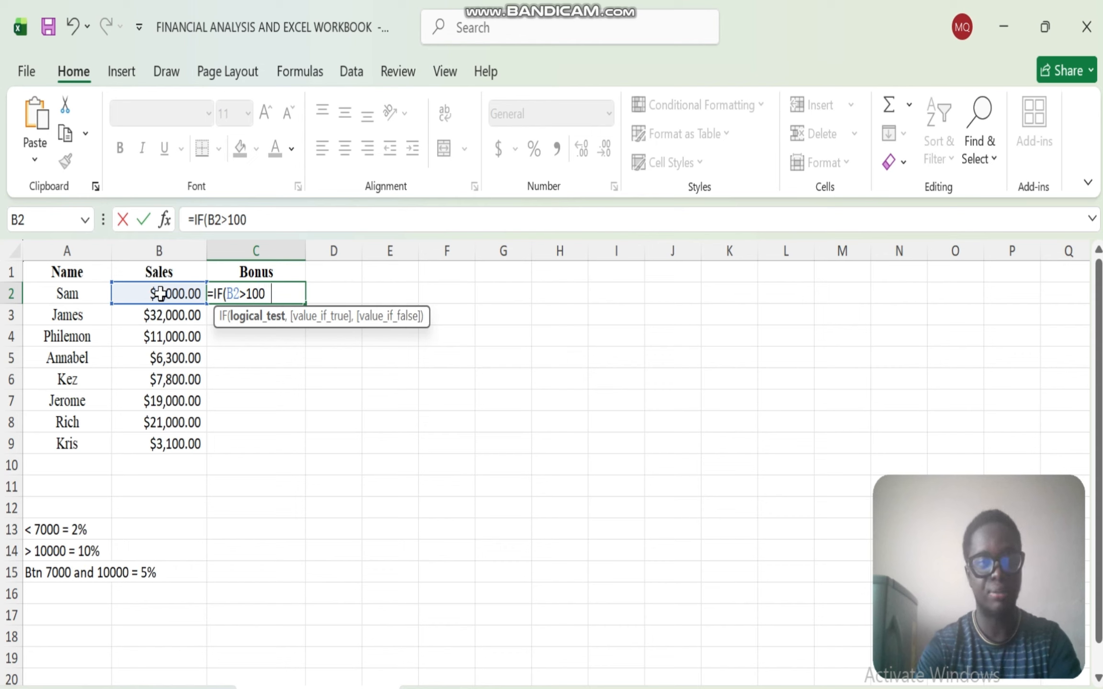
{"action": "type", "text": "00,"}
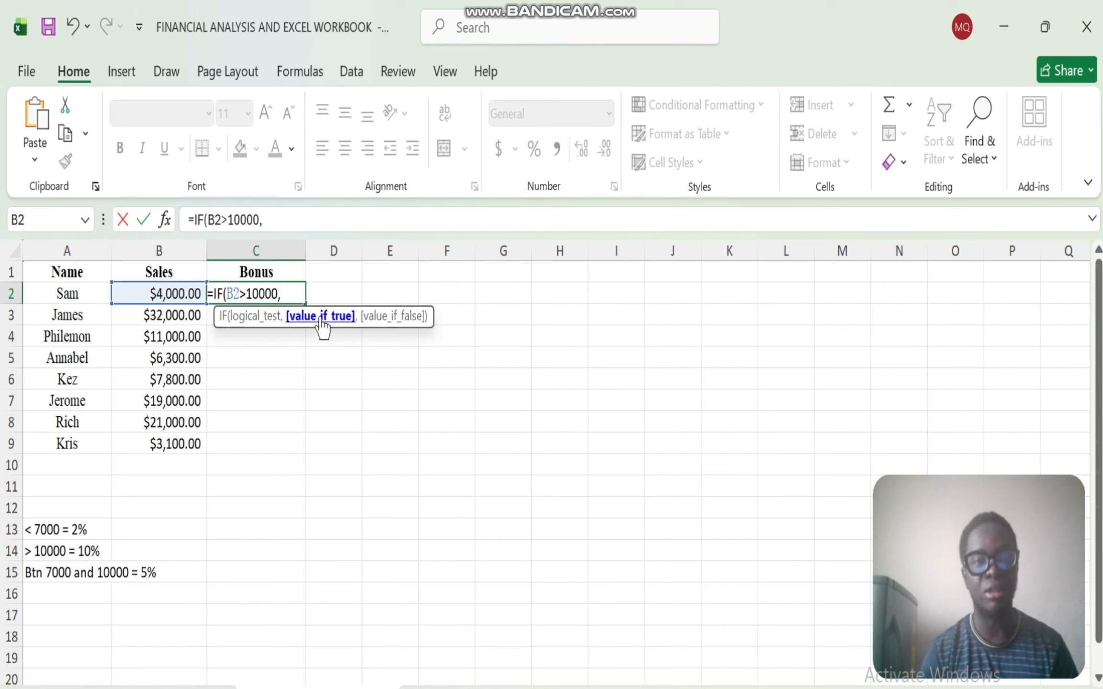
{"action": "type", "text": "\""}
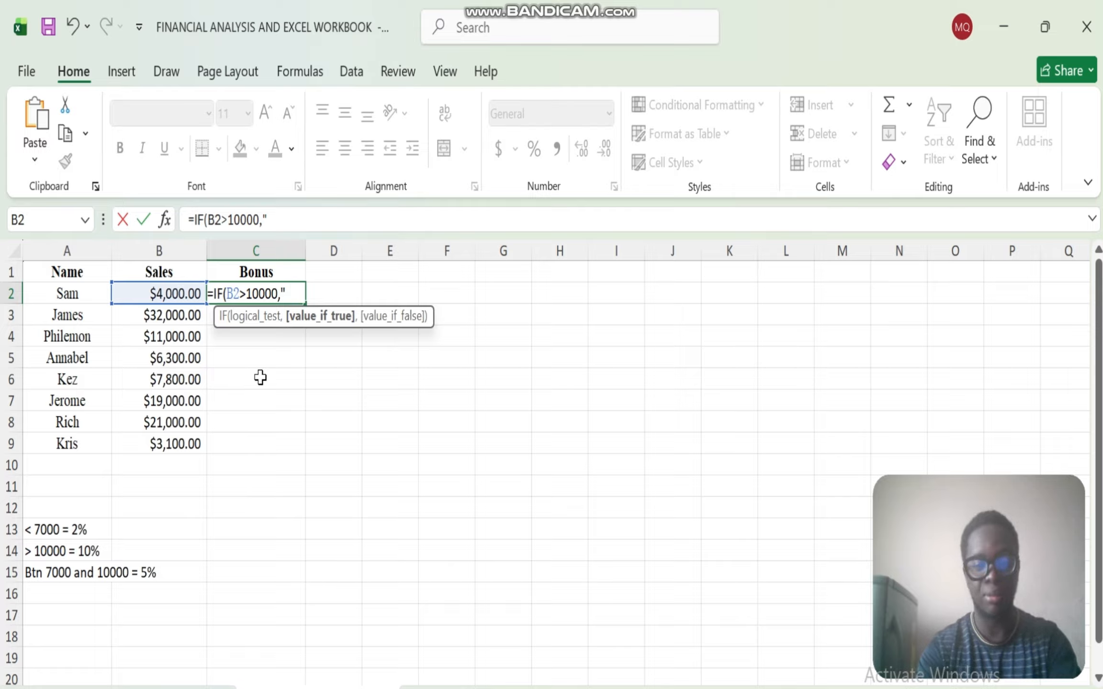
{"action": "type", "text": "Bonus\","}
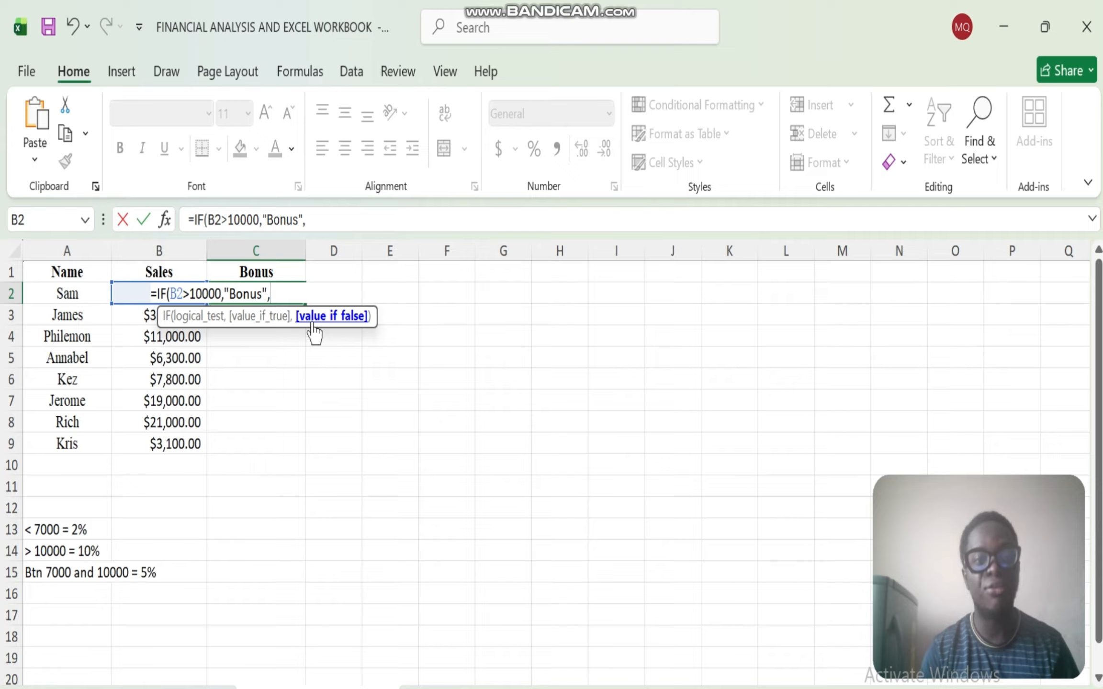
{"action": "type", "text": "\""}
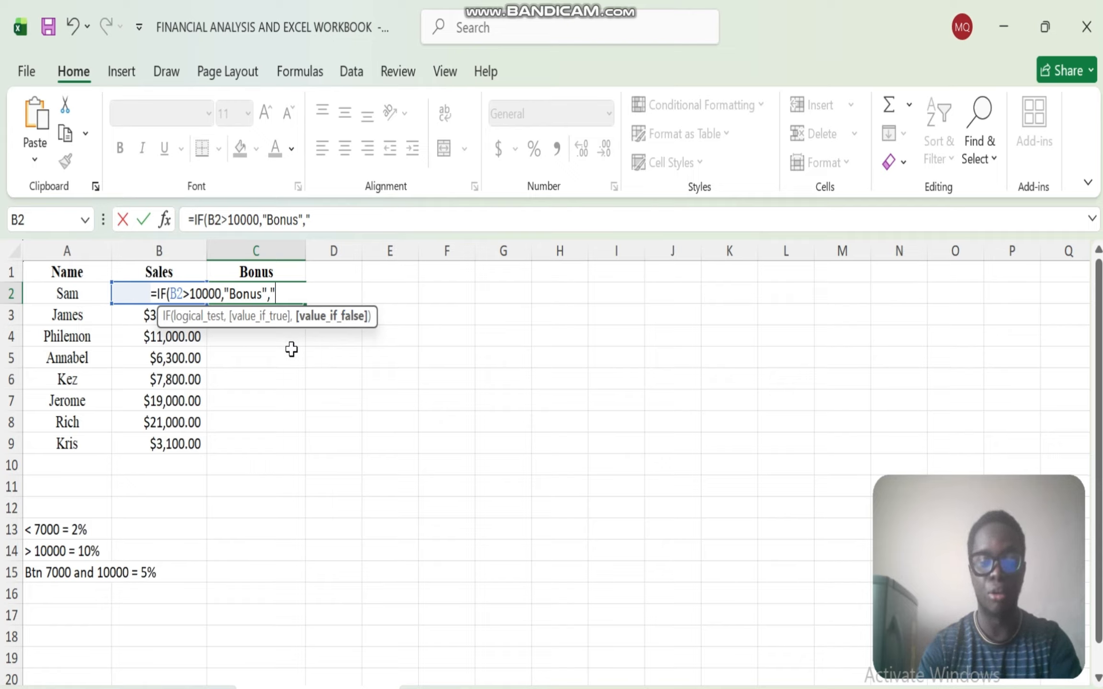
{"action": "type", "text": "No Bon"}
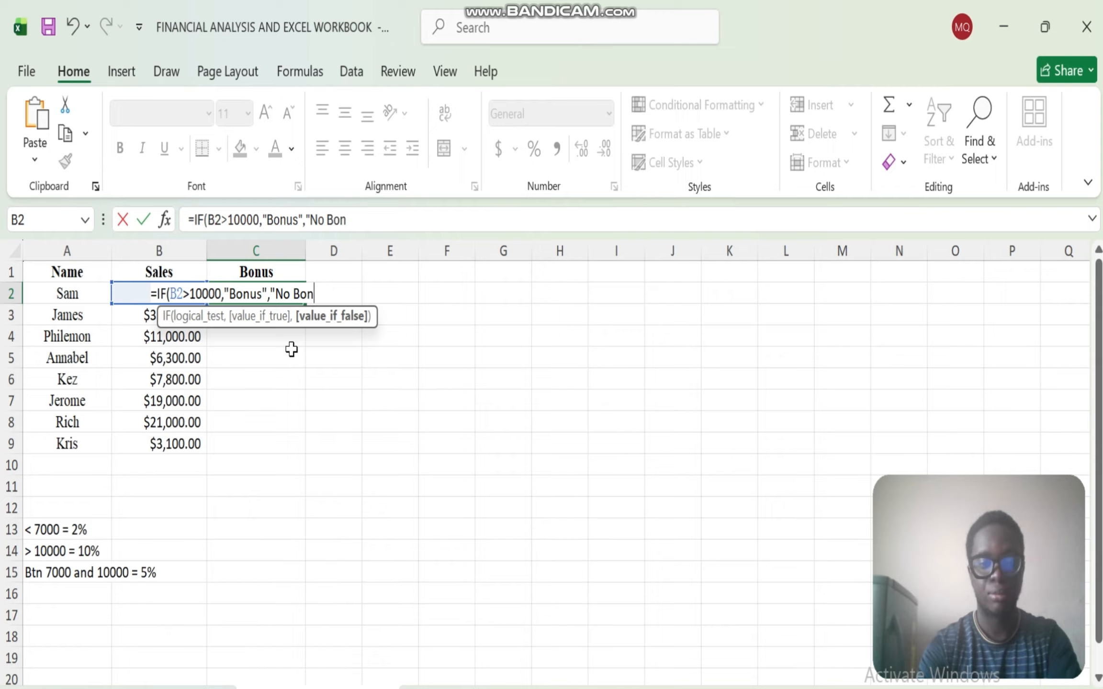
{"action": "type", "text": "us\""}
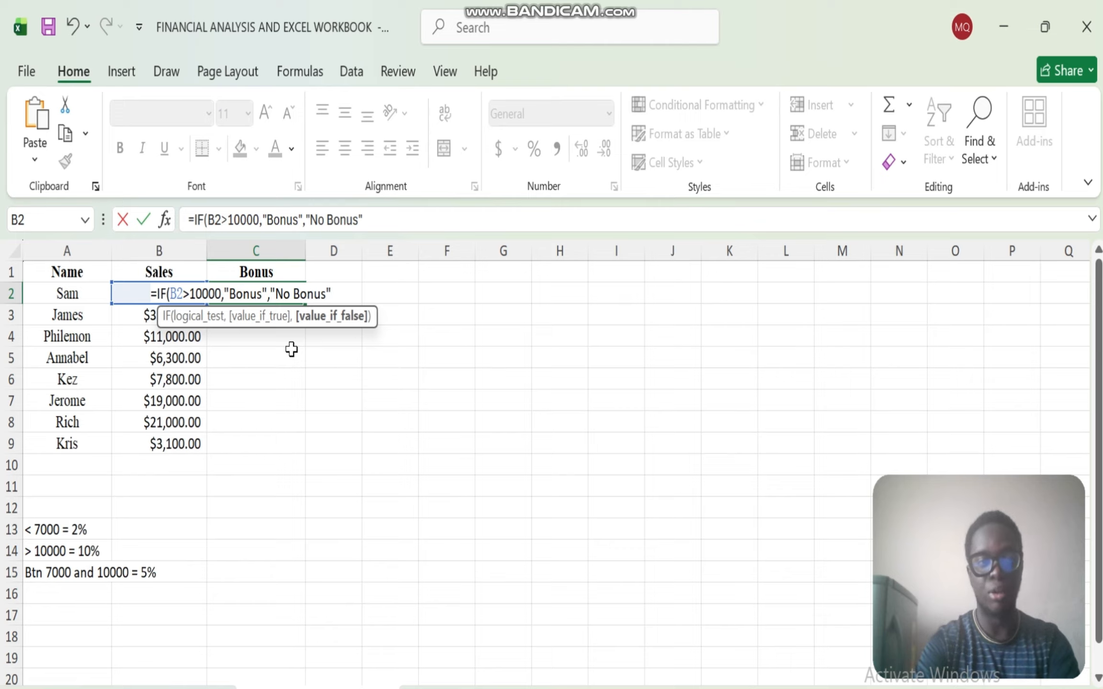
{"action": "type", "text": ")"}
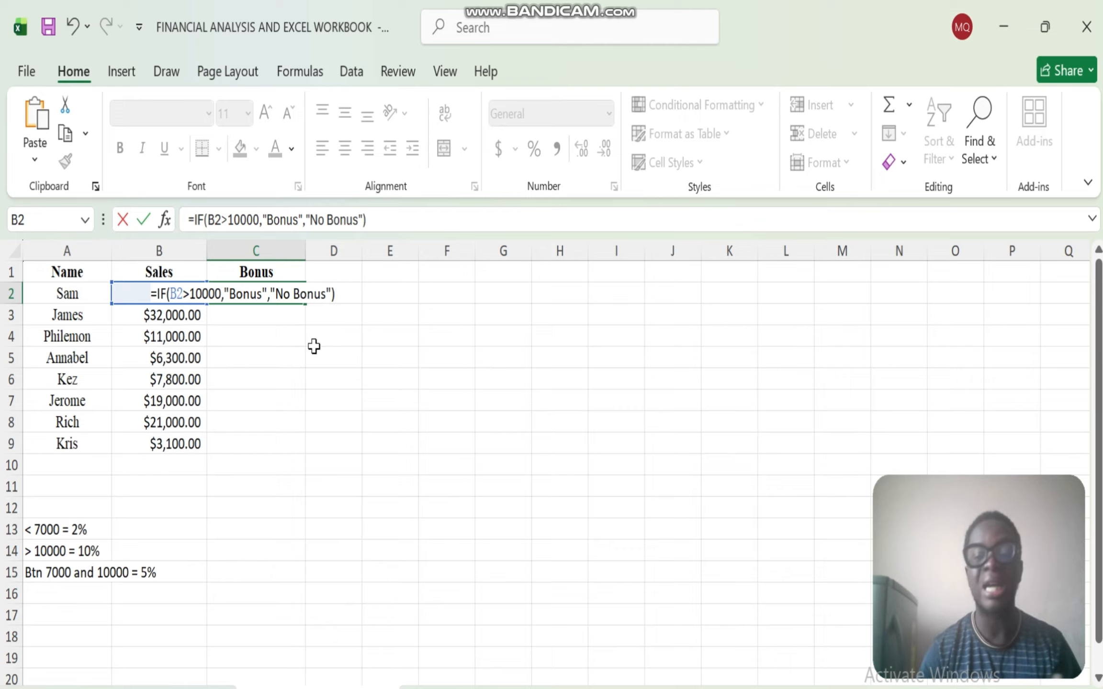
{"action": "key", "text": "BackSpace"}
{"action": "type", "text": ", if"}
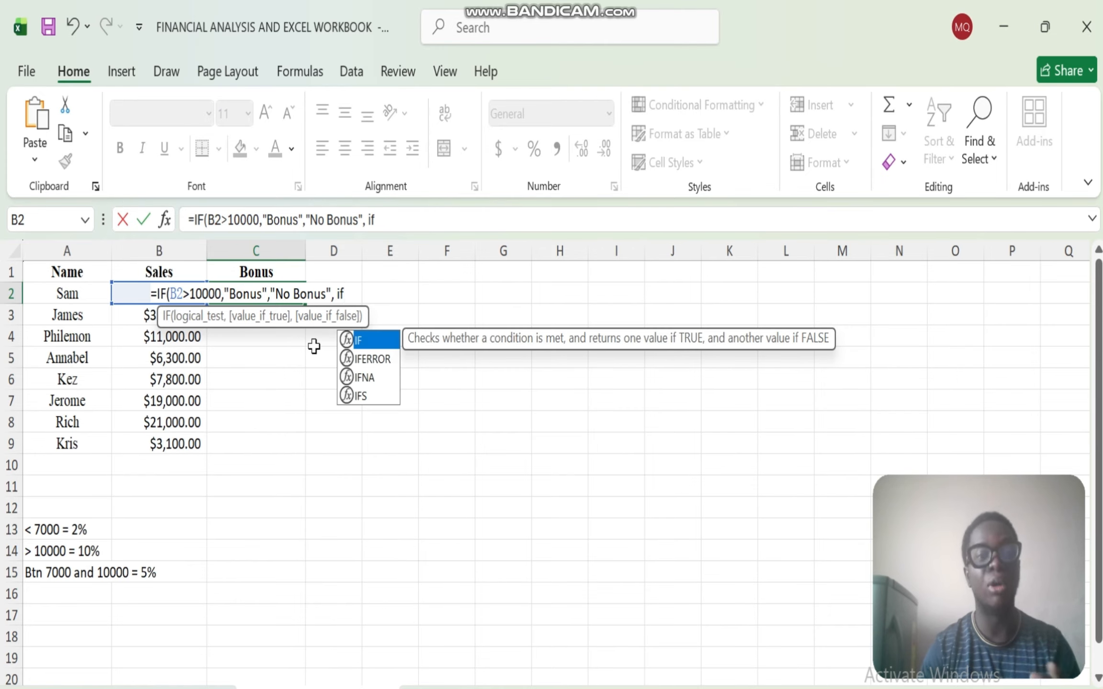
{"action": "double_click", "coordinate": [378, 341]}
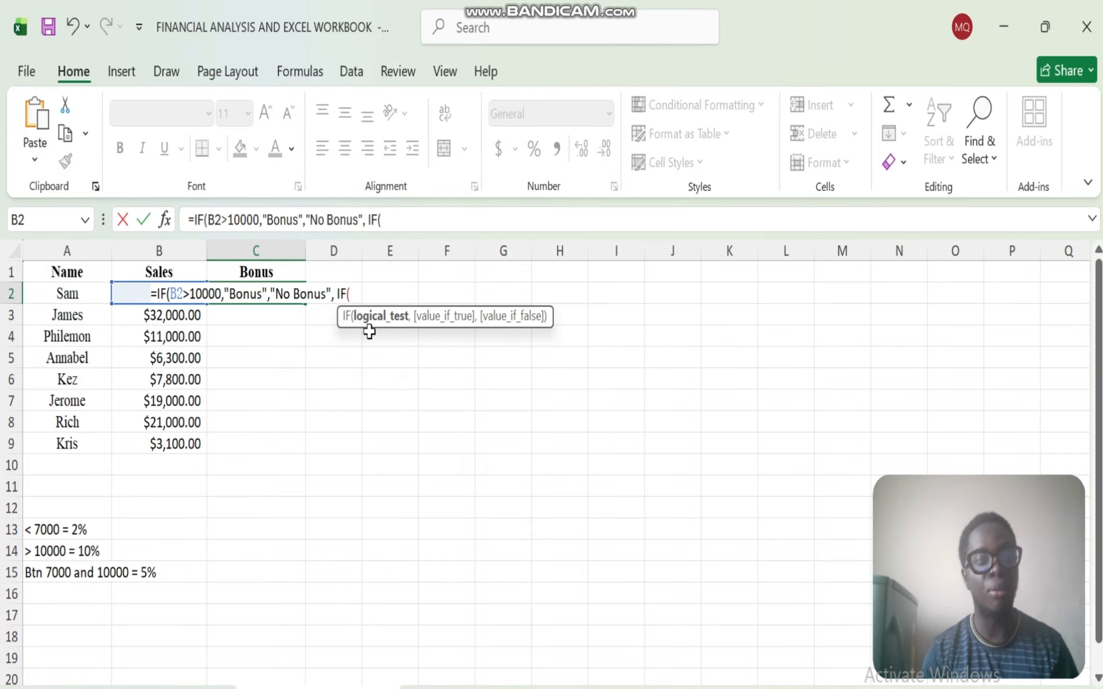
{"action": "key", "text": "BackSpace"}
{"action": "key", "text": "BackSpace"}
{"action": "key", "text": "BackSpace"}
{"action": "key", "text": "BackSpace"}
{"action": "key", "text": "BackSpace"}
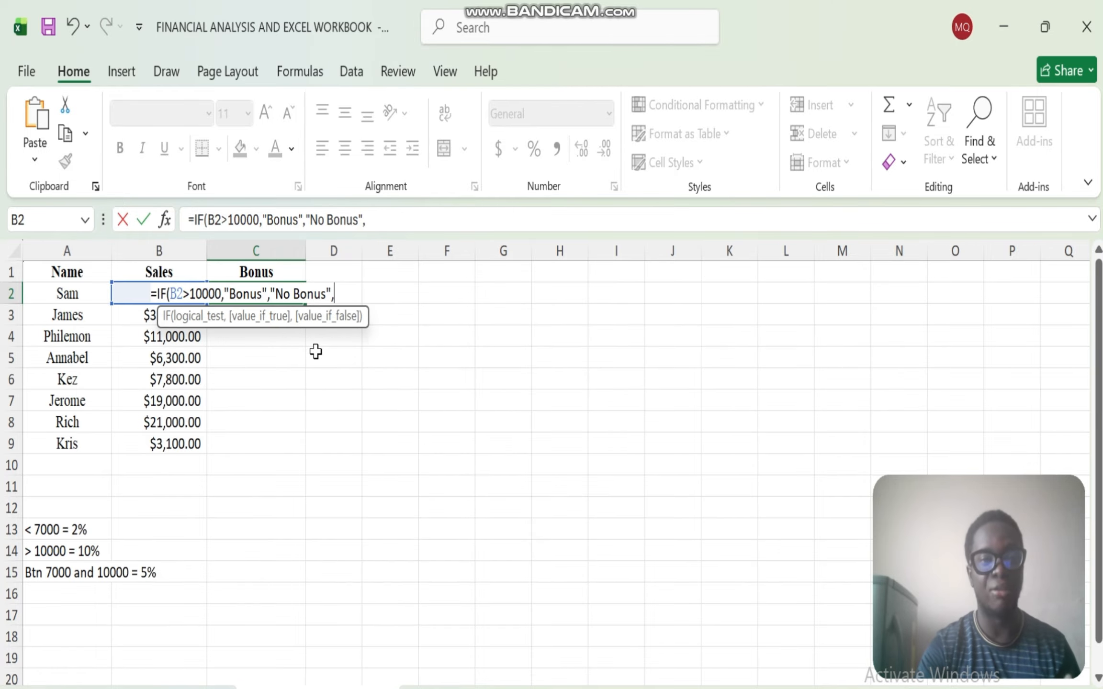
- Close and enter the IF formula in C2, and fill it down the Bonus column through C9
{"action": "type", "text": ")"}
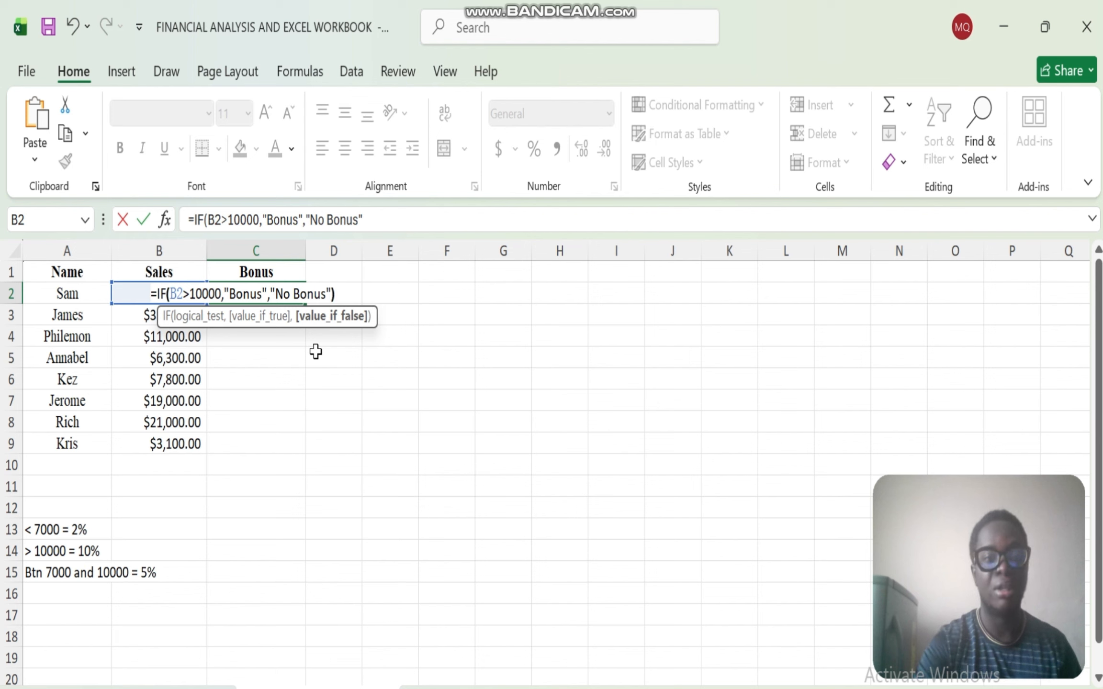
{"action": "key", "text": "Return"}
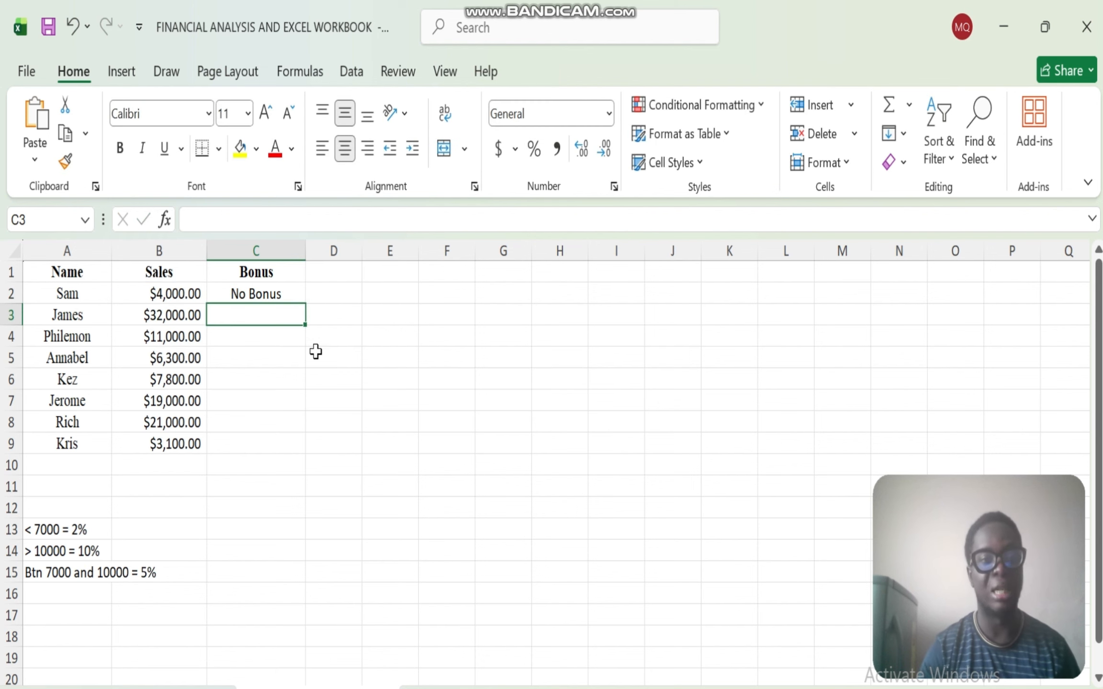
{"action": "left_click", "coordinate": [254, 296]}
{"action": "double_click", "coordinate": [304, 304]}
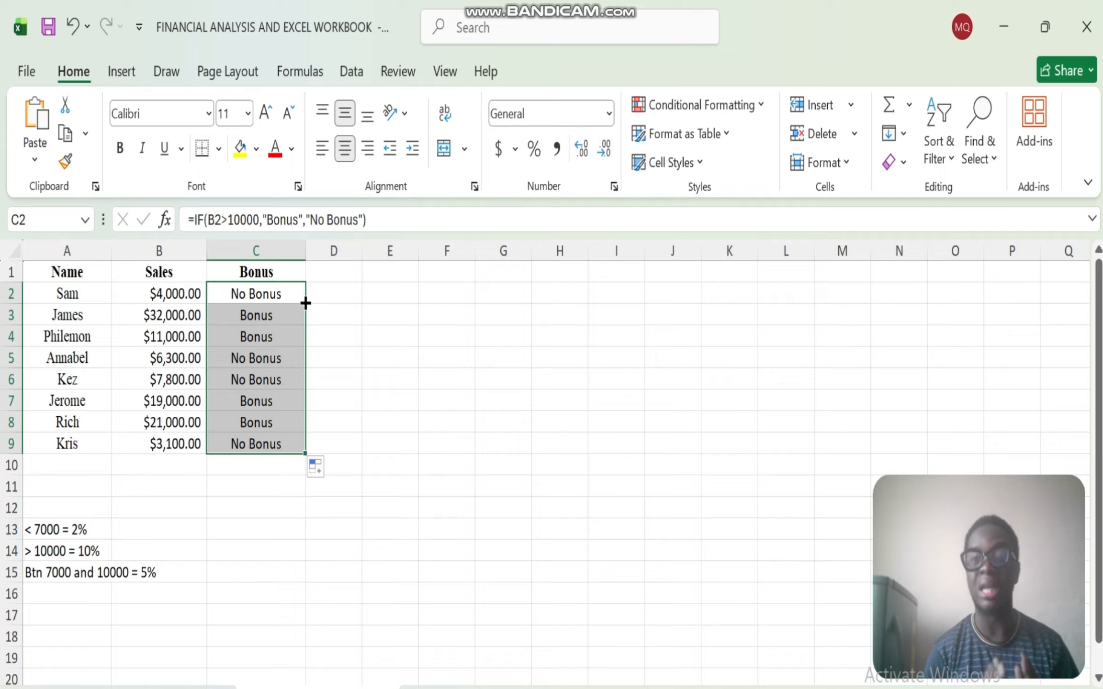
- Clear the formulas from the Bonus column, C2 to C9
{"action": "key", "text": "Delete"}
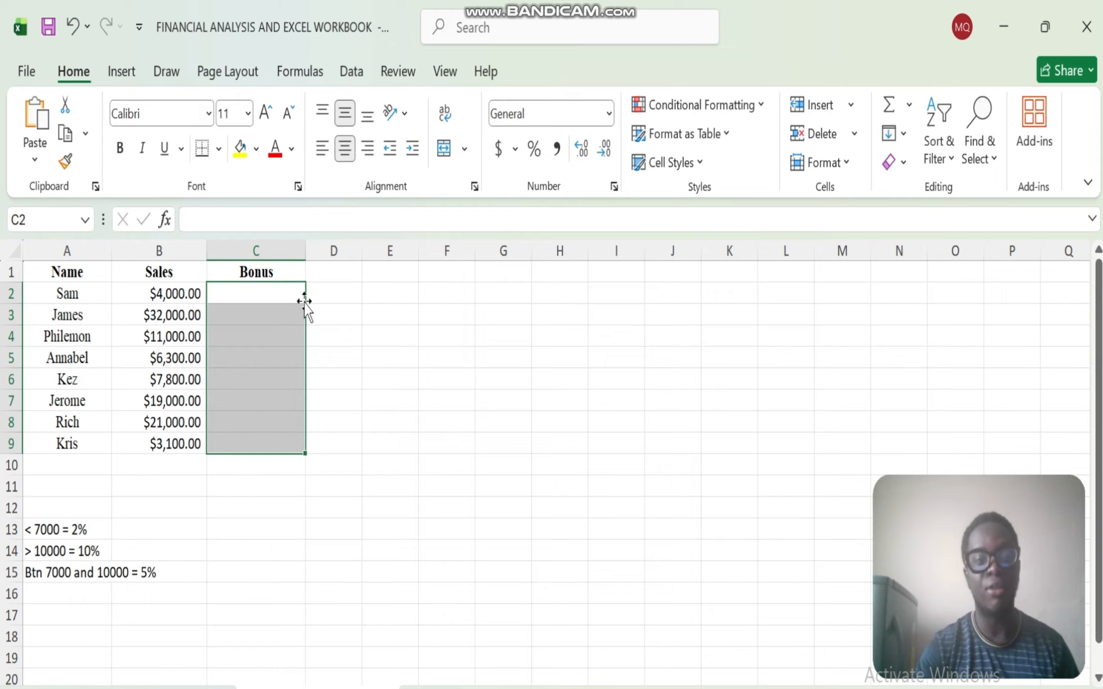
{"action": "left_click", "coordinate": [239, 296]}
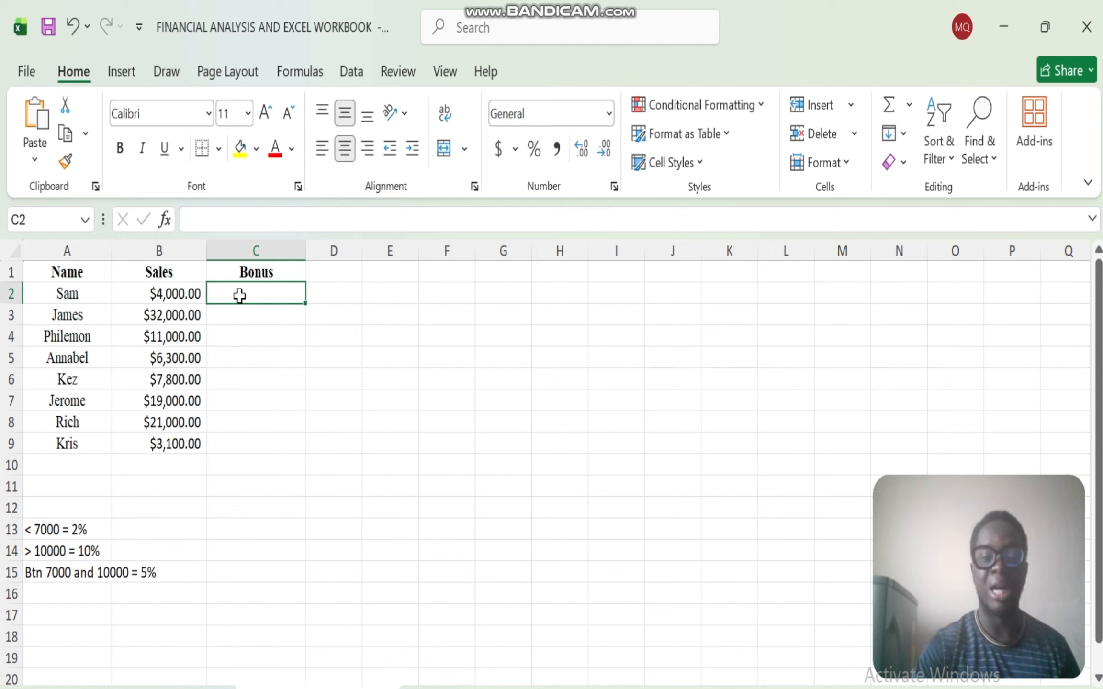
{"action": "type", "text": "="}
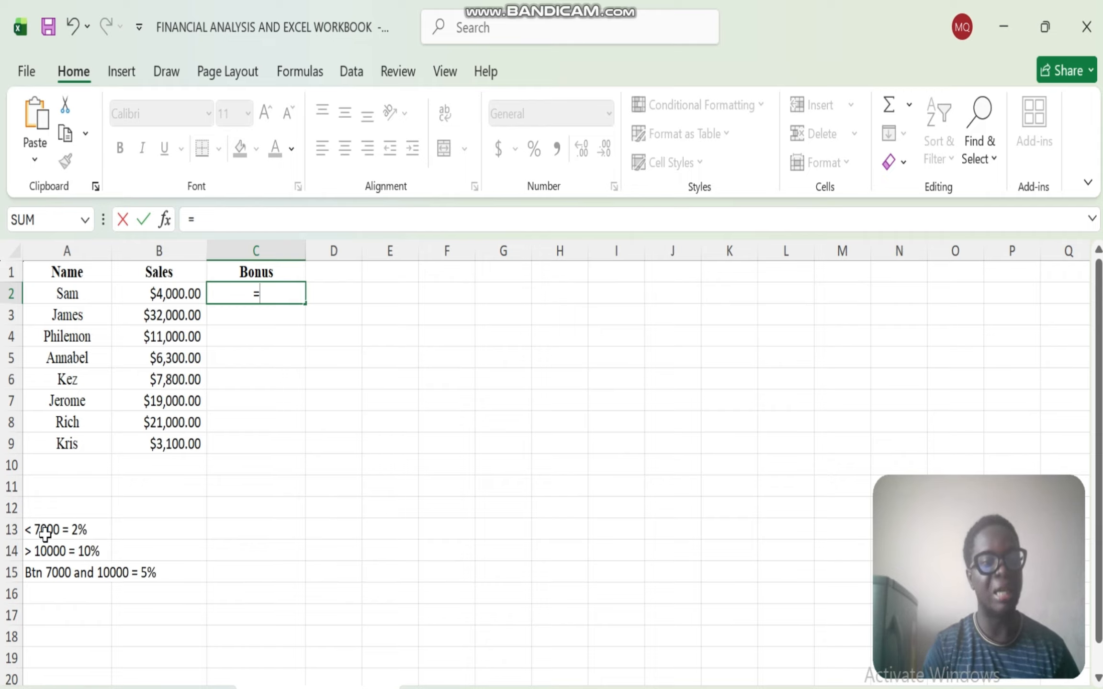
{"action": "left_click_drag", "start_coordinate": [41, 529], "coordinate": [125, 574]}
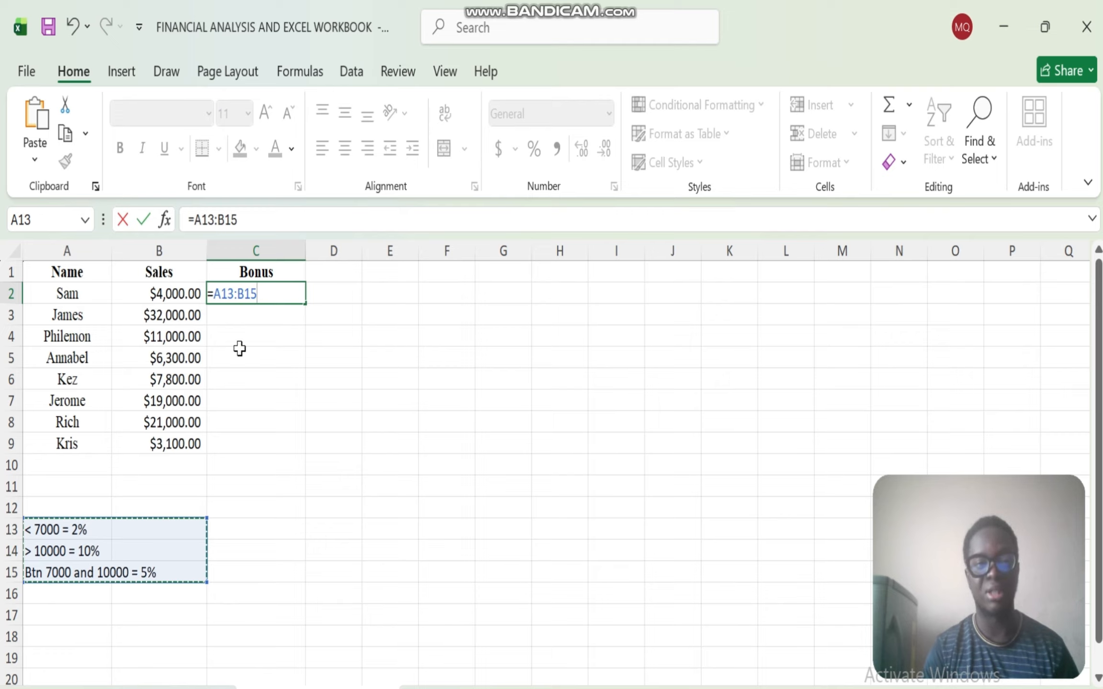
{"action": "left_click_drag", "start_coordinate": [266, 293], "coordinate": [200, 297]}
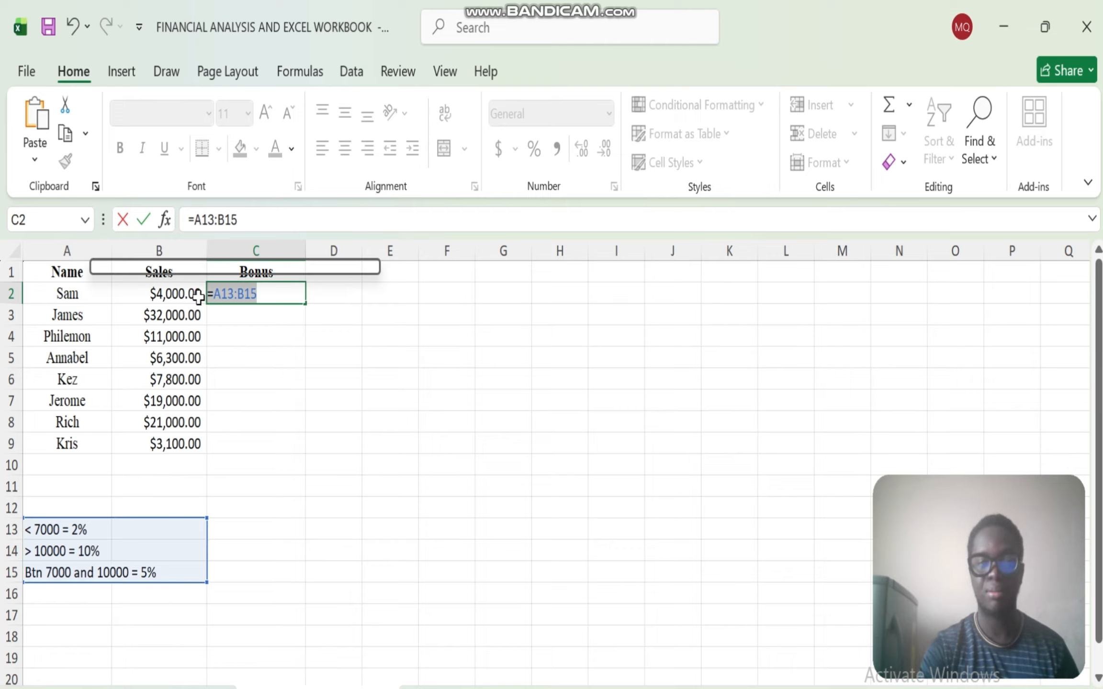
{"action": "key", "text": "Escape"}
{"action": "left_click", "coordinate": [274, 321]}
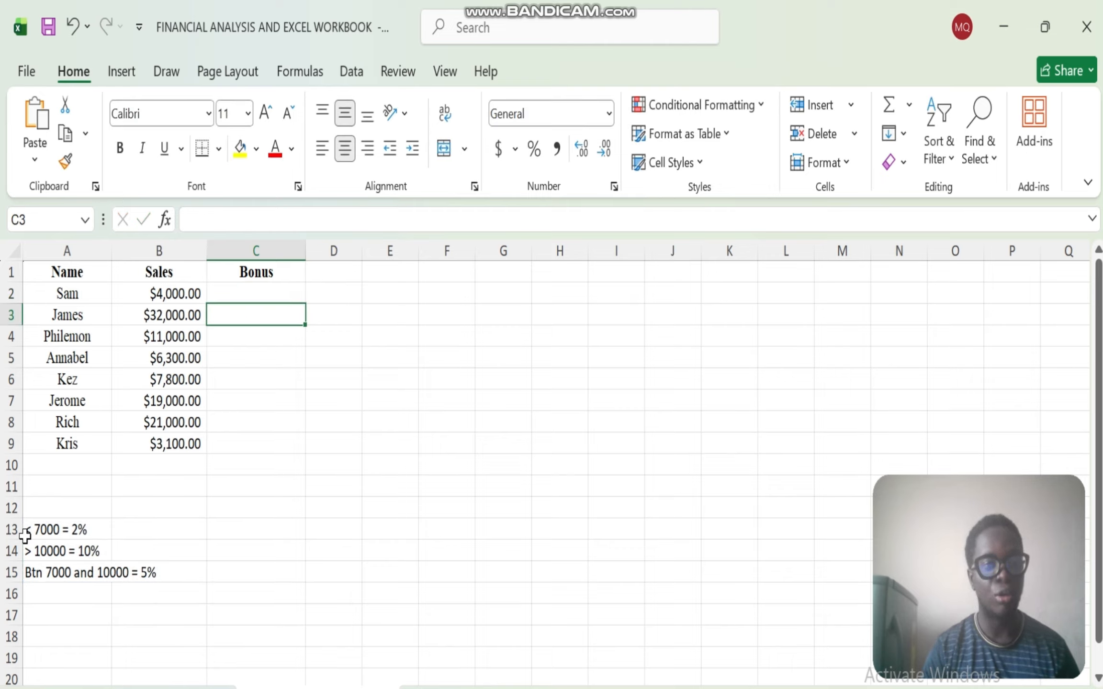
- Review the bonus percentage rules in rows 13 to 15 and the Bonus cells C2 to C9 they apply to
{"action": "left_click_drag", "start_coordinate": [27, 530], "coordinate": [151, 576]}
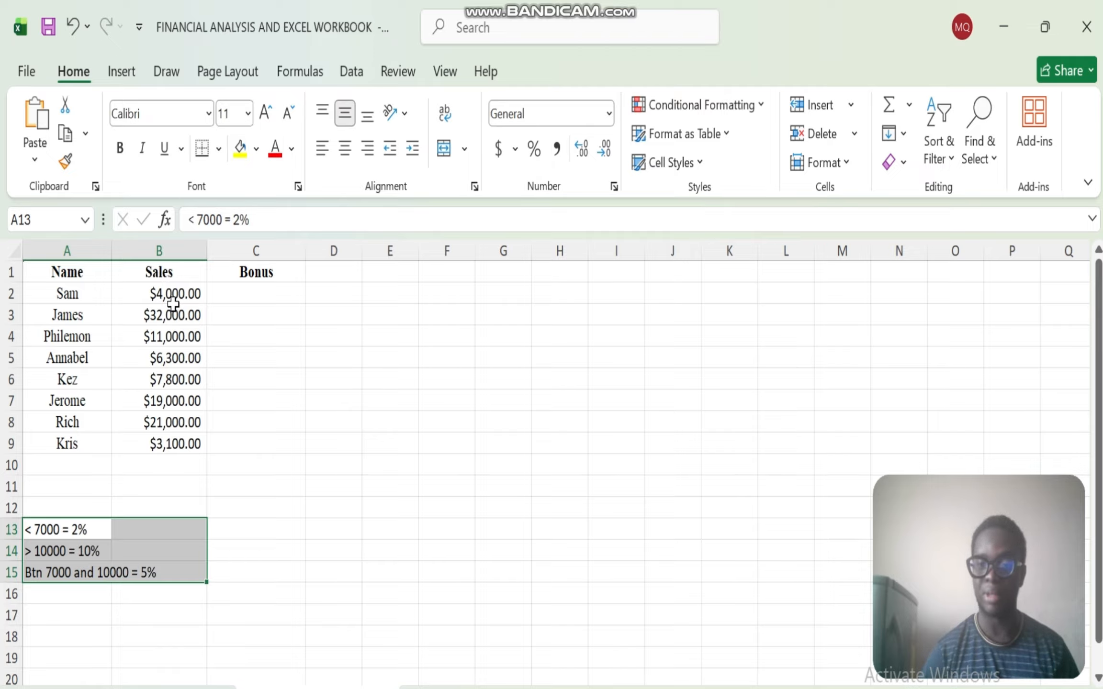
{"action": "left_click_drag", "start_coordinate": [267, 292], "coordinate": [256, 445]}
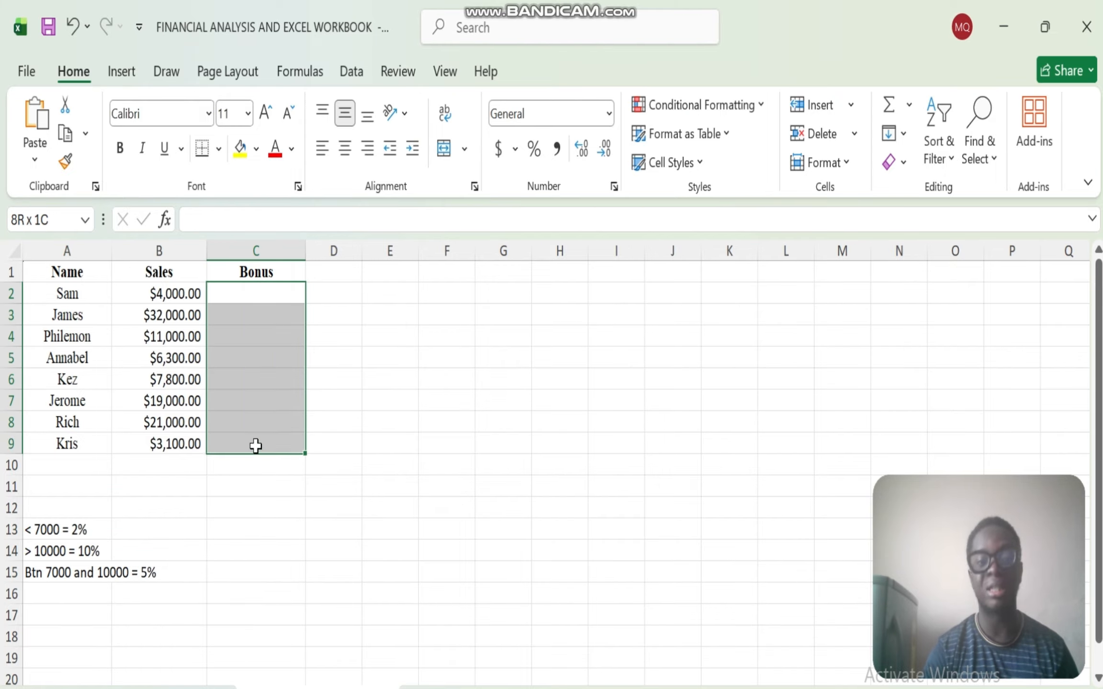
{"action": "left_click", "coordinate": [265, 294]}
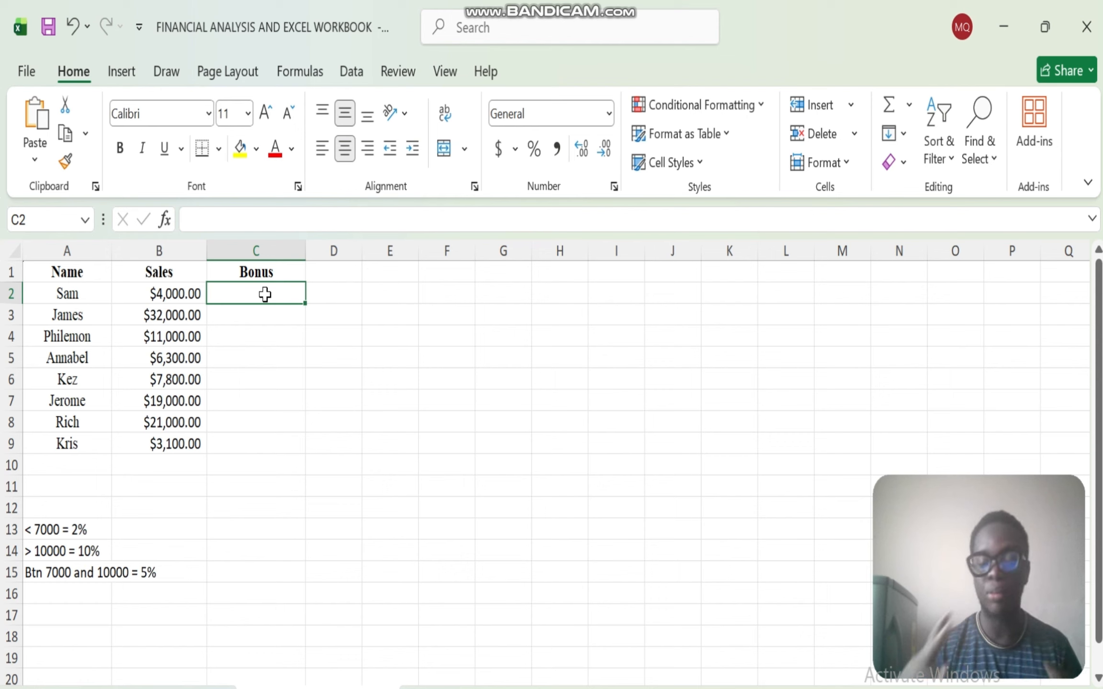
- Start an IF formula in C2 that returns "2%" for sales under 7000: =IF(B2<7000,"2%",
{"action": "type", "text": "=IF"}
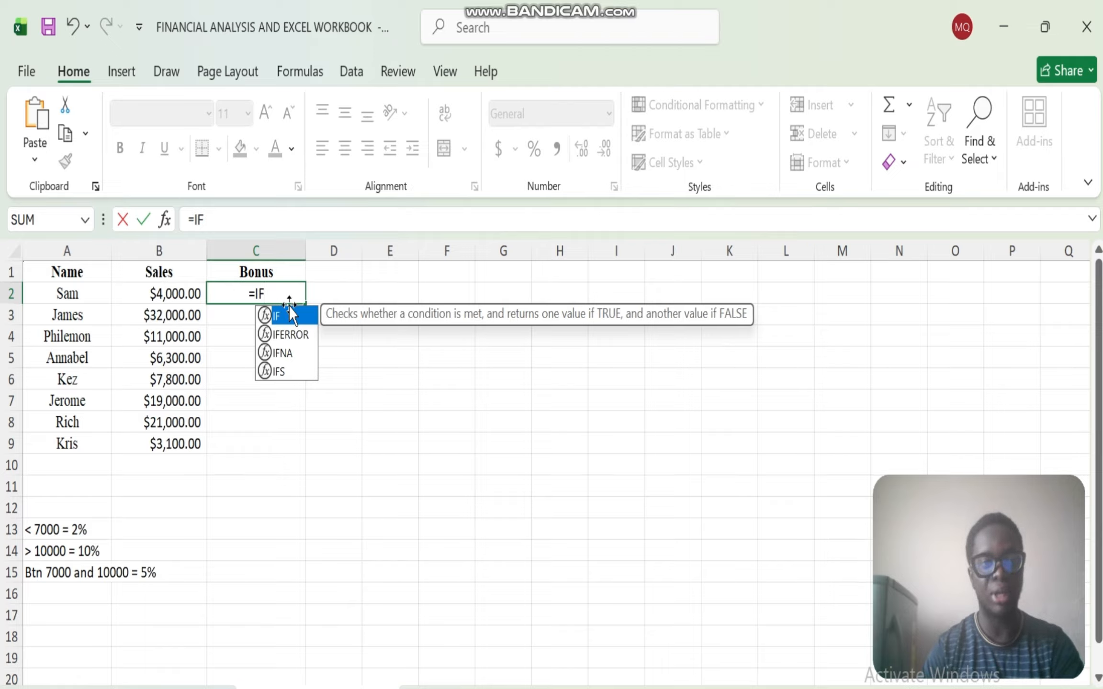
{"action": "double_click", "coordinate": [292, 315]}
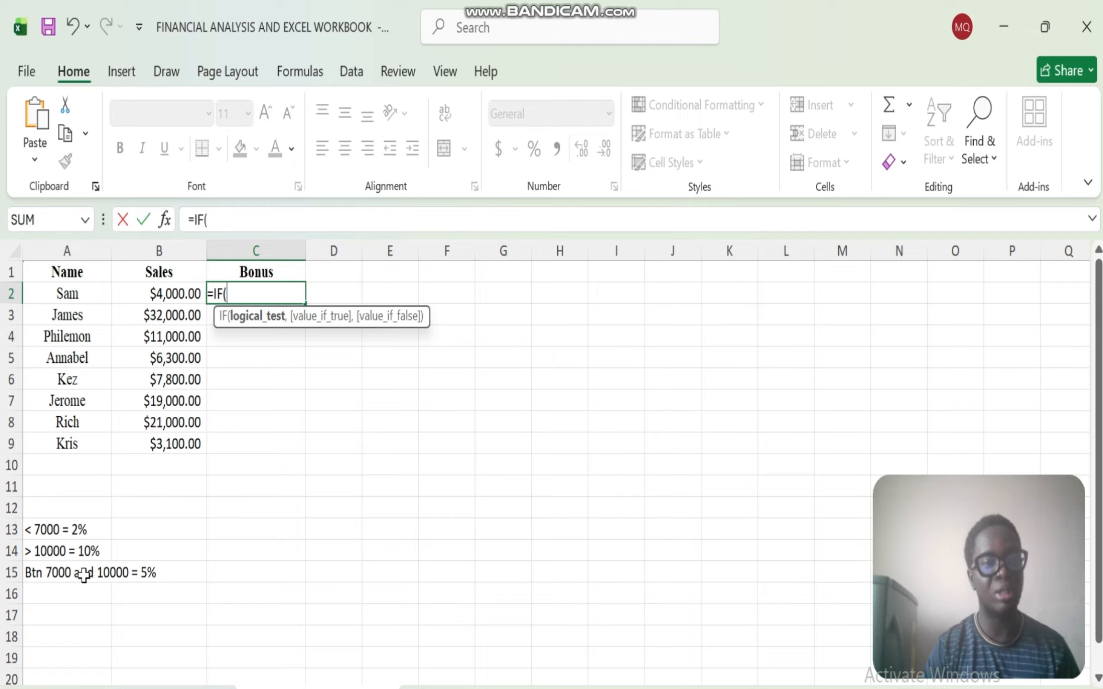
{"action": "left_click", "coordinate": [170, 297]}
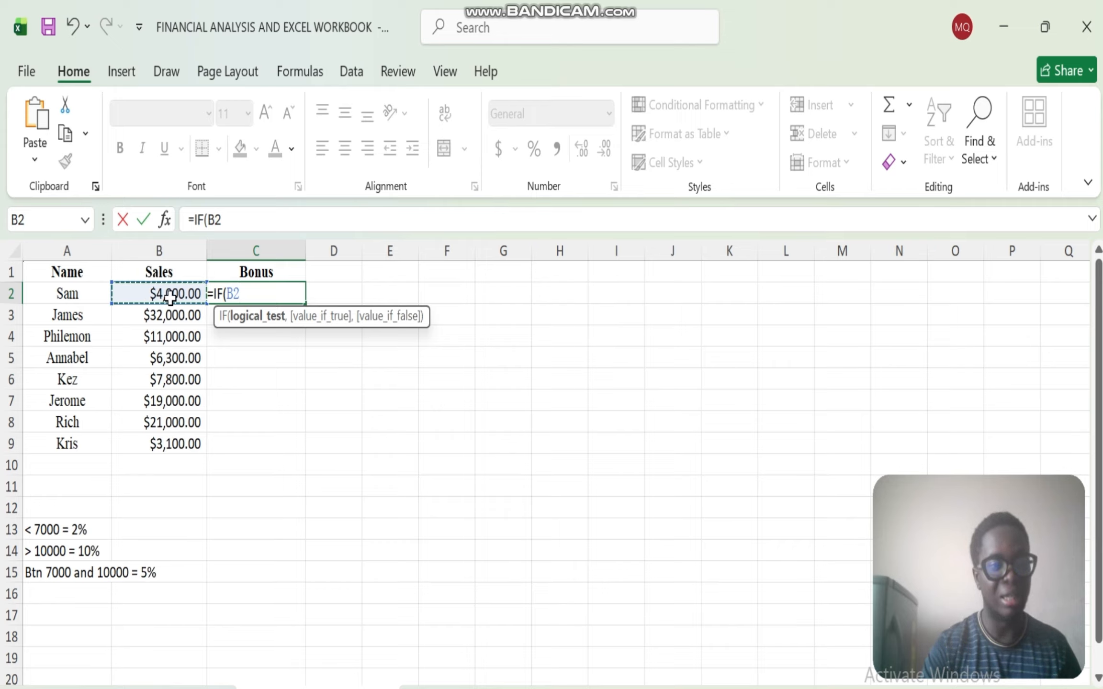
{"action": "type", "text": "<"}
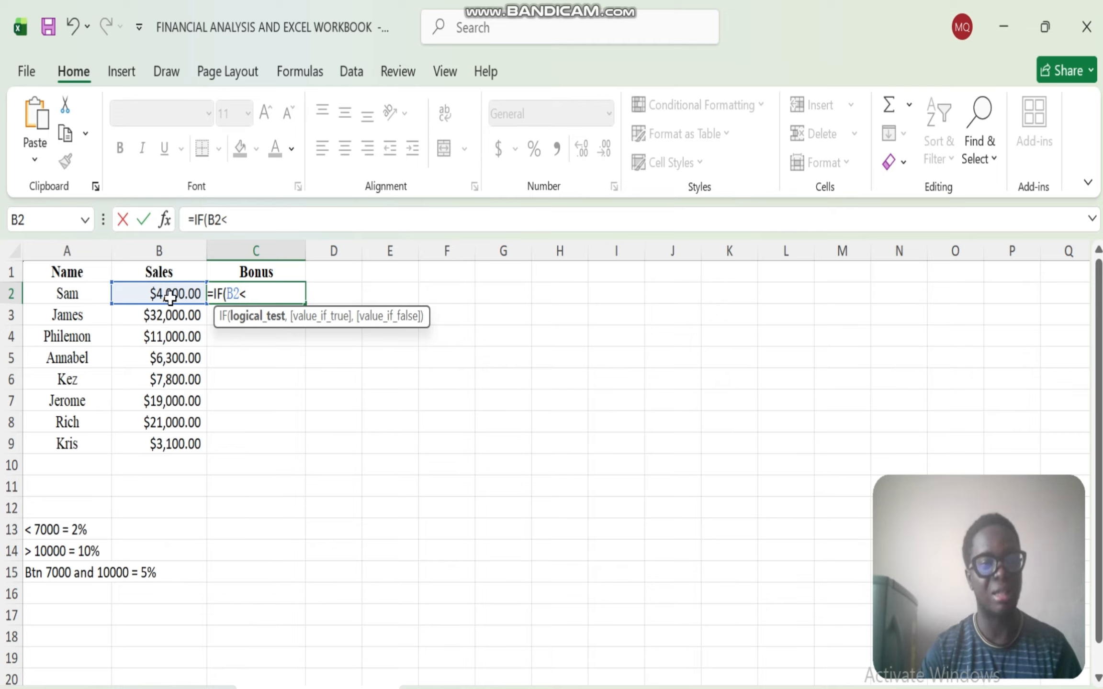
{"action": "type", "text": "700"}
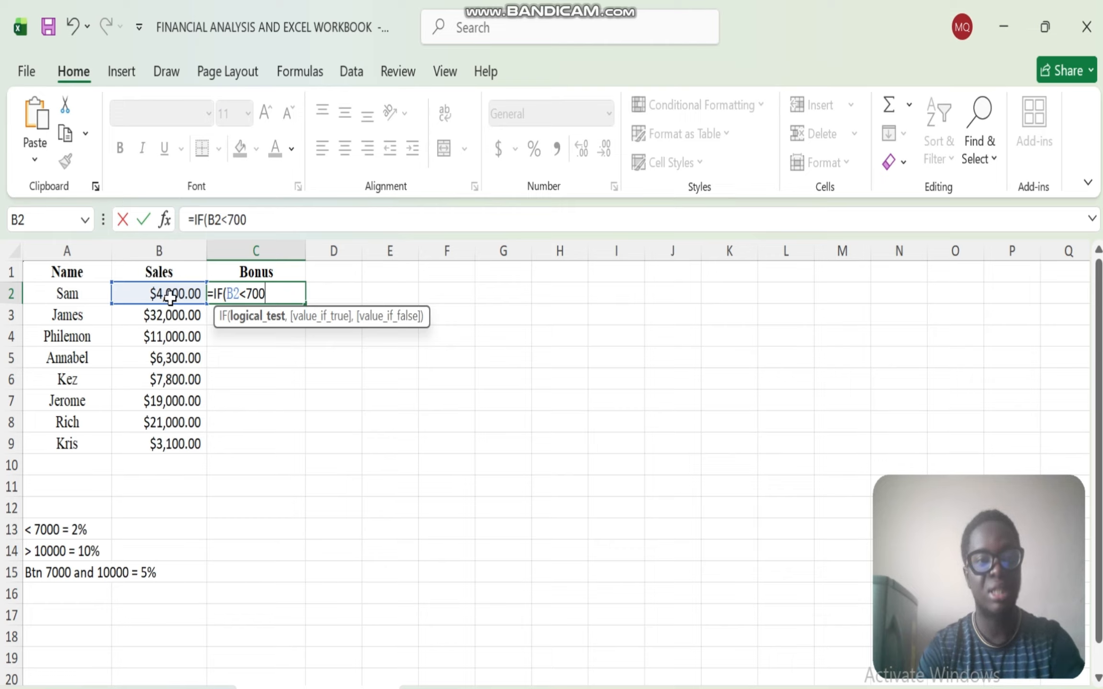
{"action": "type", "text": "0"}
{"action": "type", "text": ",\"2"}
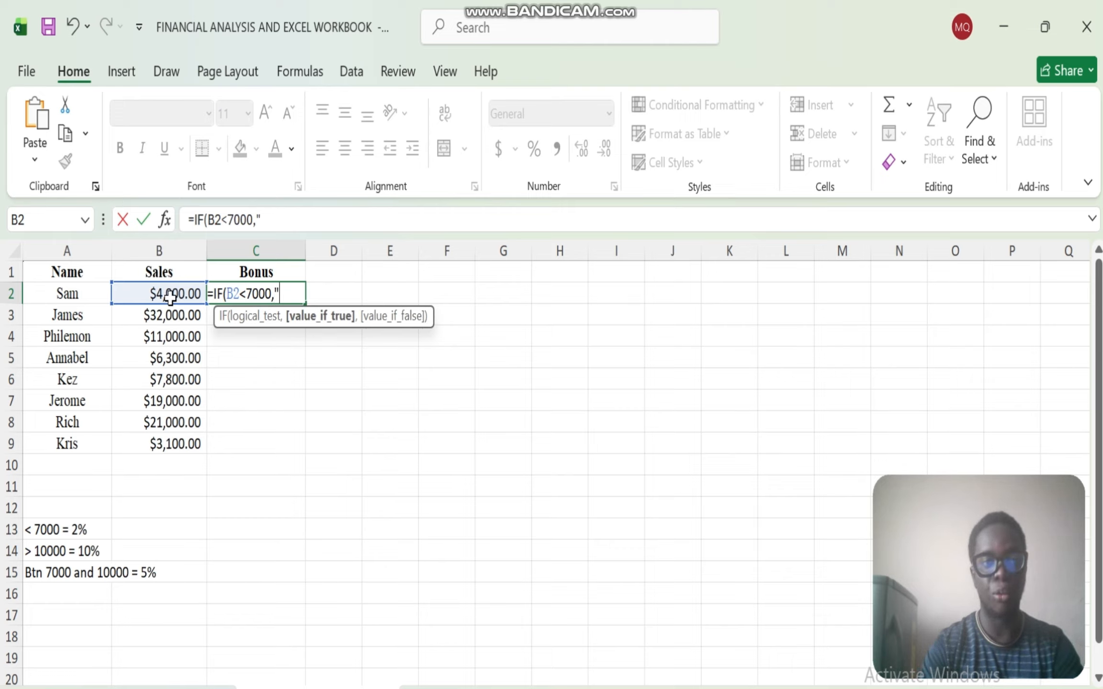
{"action": "type", "text": "\""}
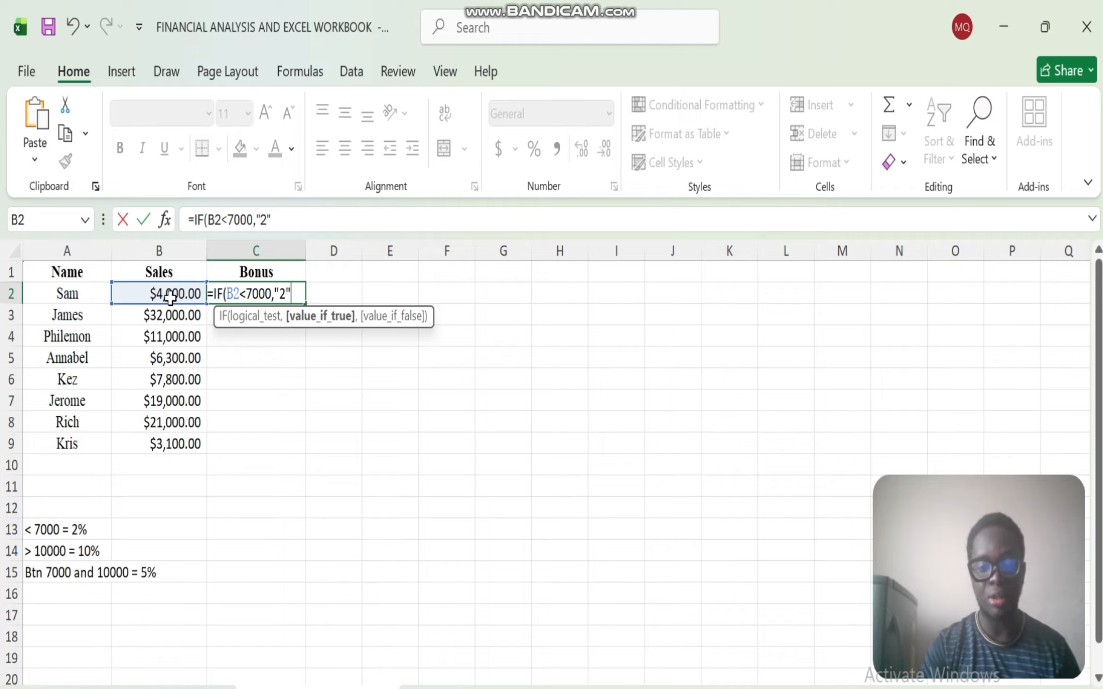
{"action": "type", "text": ","}
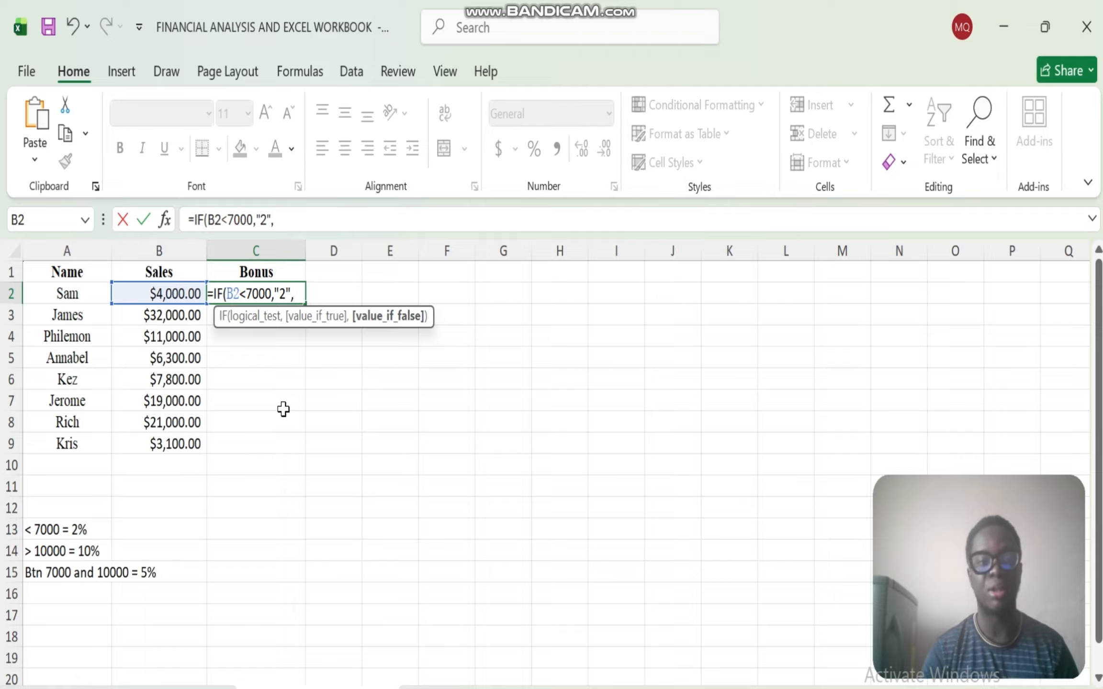
{"action": "left_click", "coordinate": [285, 287]}
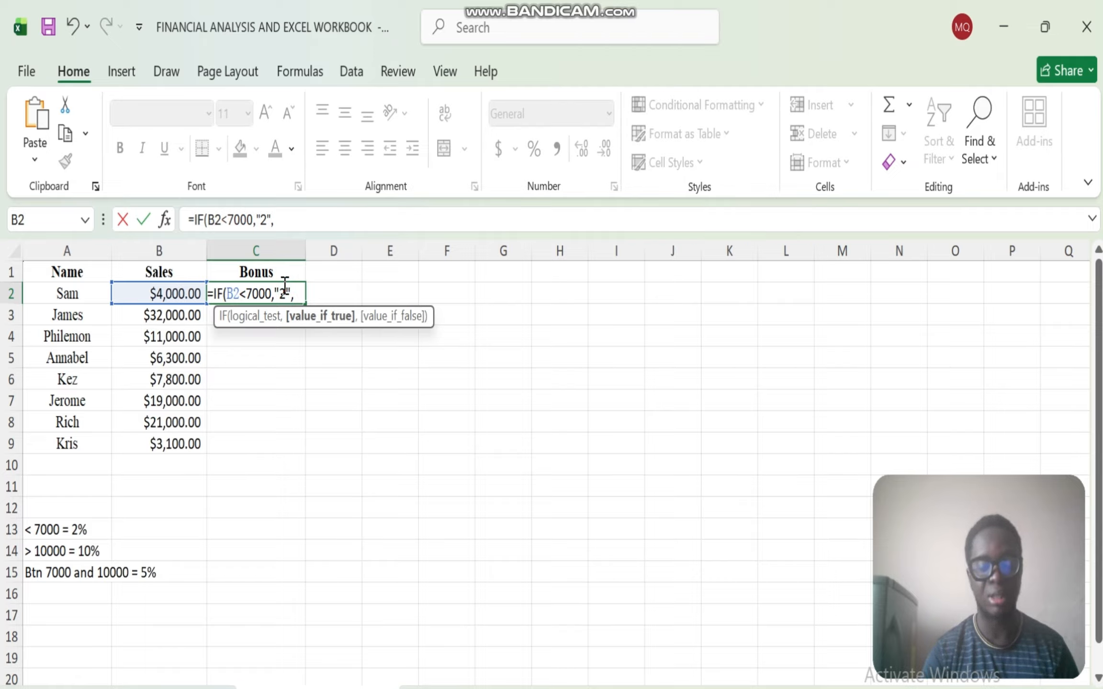
{"action": "type", "text": "%"}
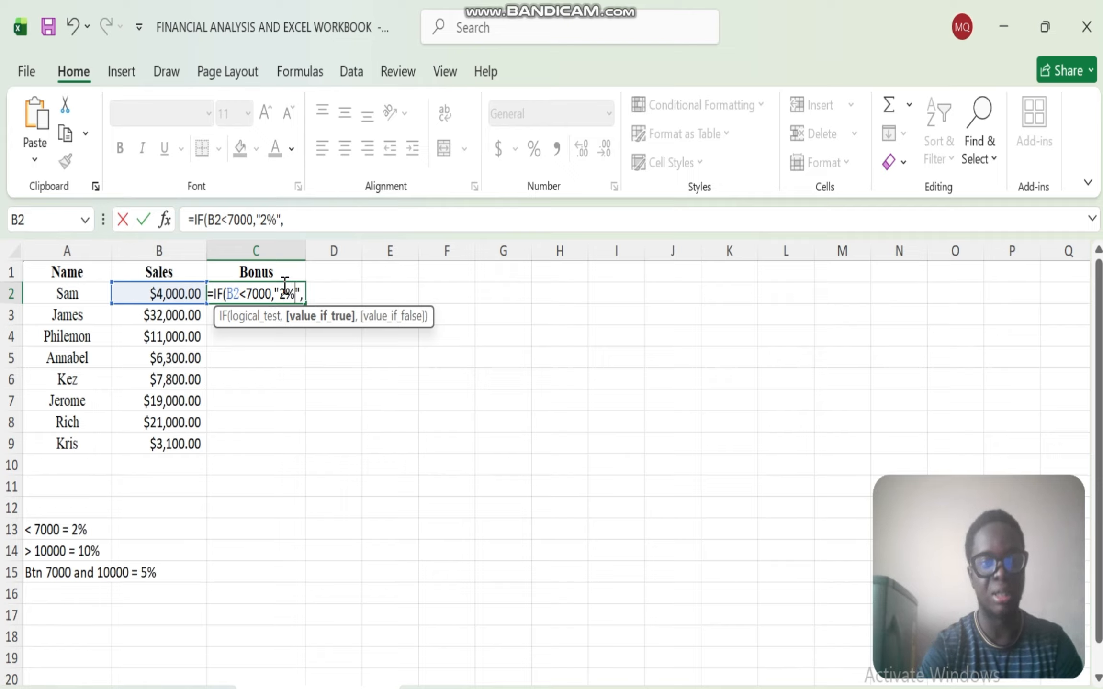
{"action": "left_click", "coordinate": [304, 293]}
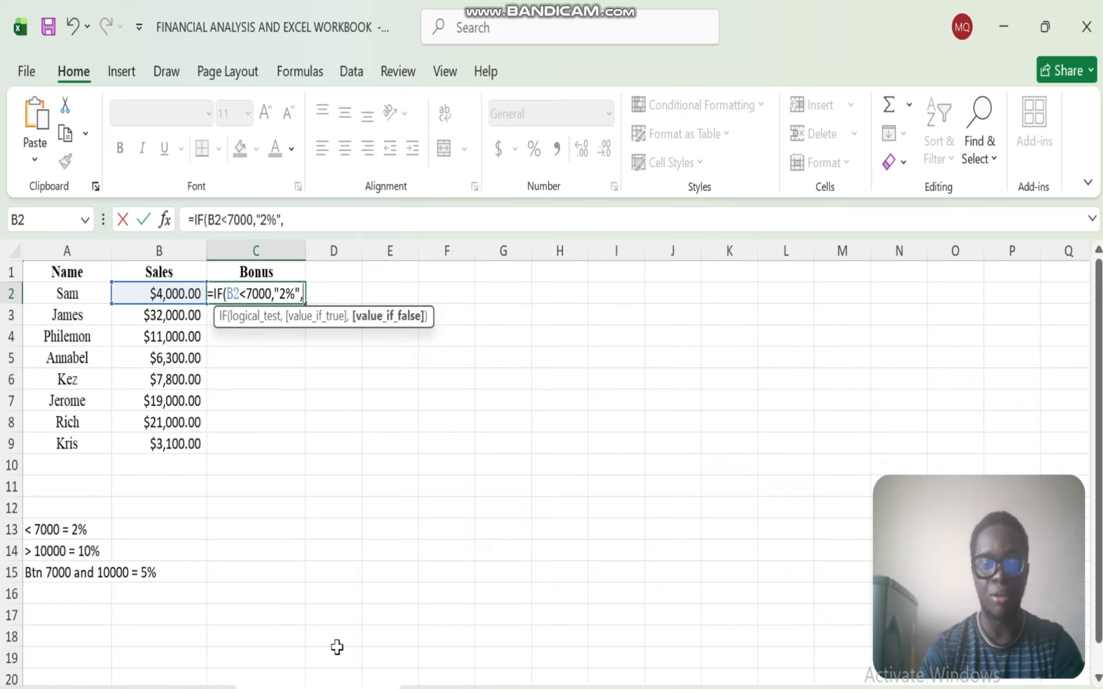
- Add a nested IF as the false value in C2, returning "10%" above 10000: IF(B2>10000,"10%",
{"action": "type", "text": "IF"}
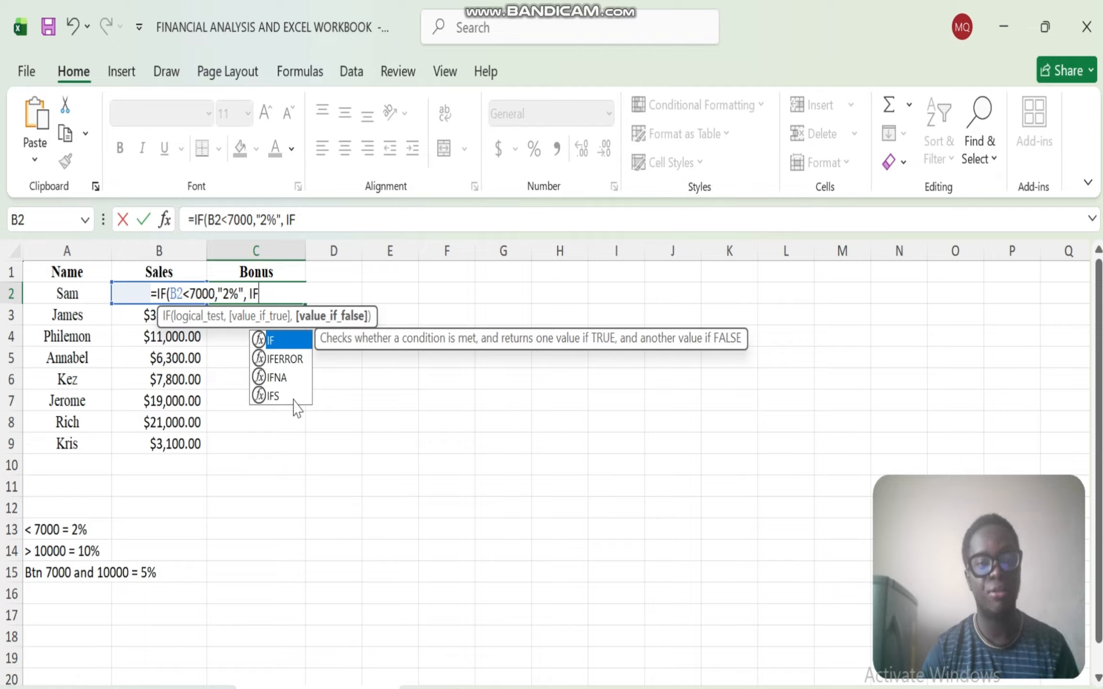
{"action": "double_click", "coordinate": [280, 339]}
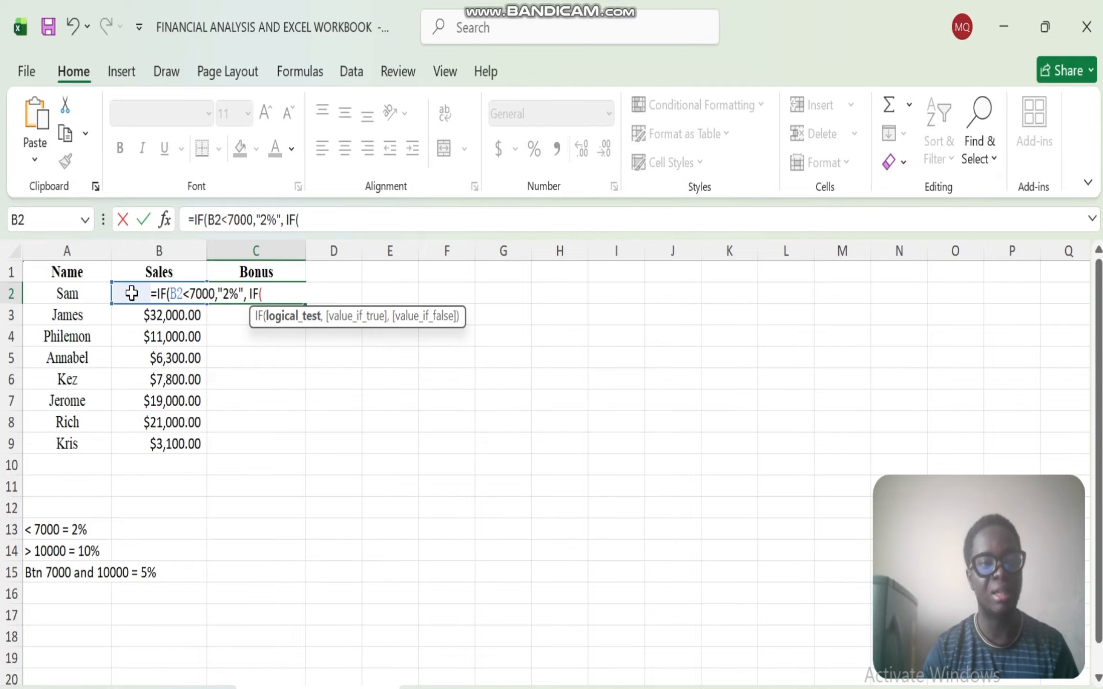
{"action": "left_click", "coordinate": [131, 293]}
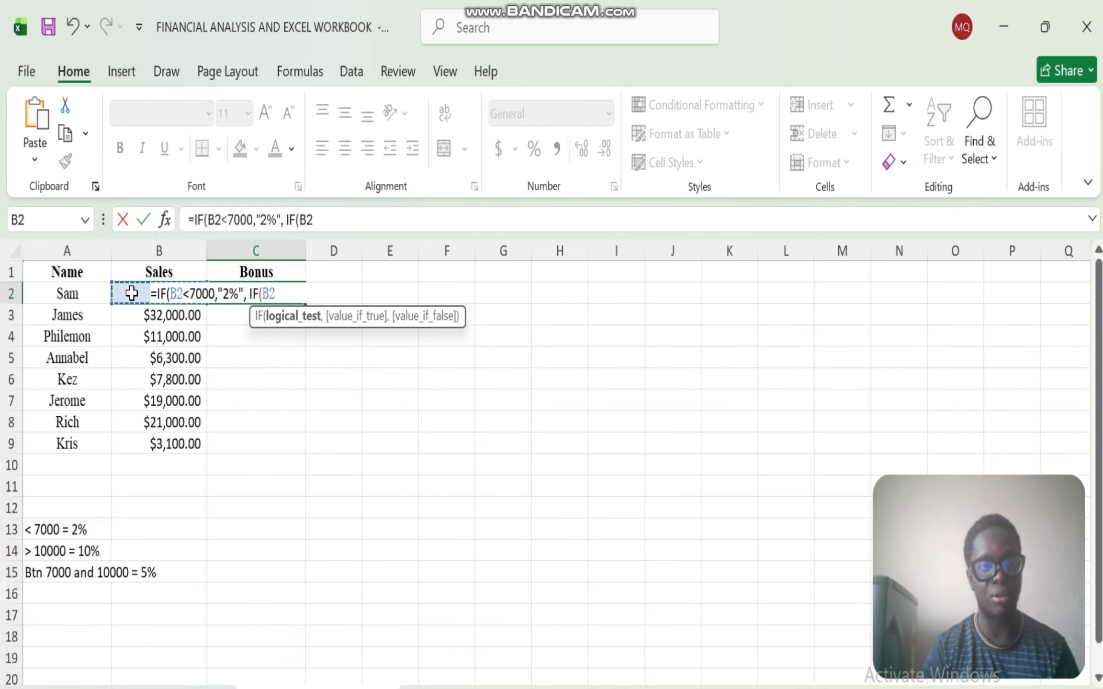
{"action": "type", "text": ">"}
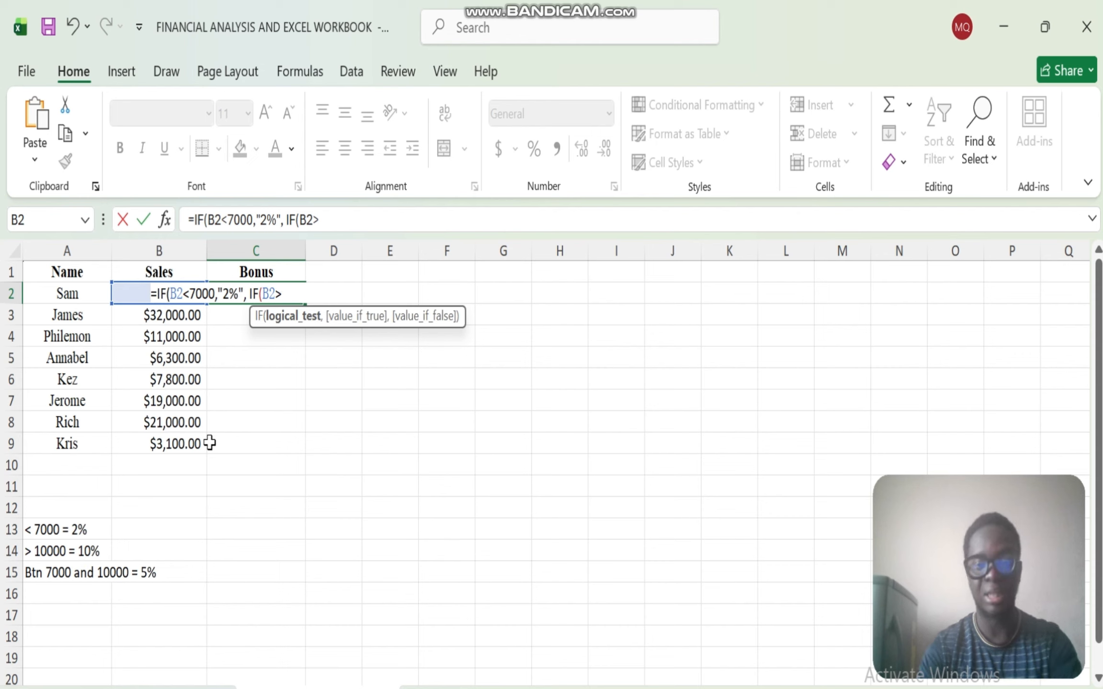
{"action": "type", "text": "10000"}
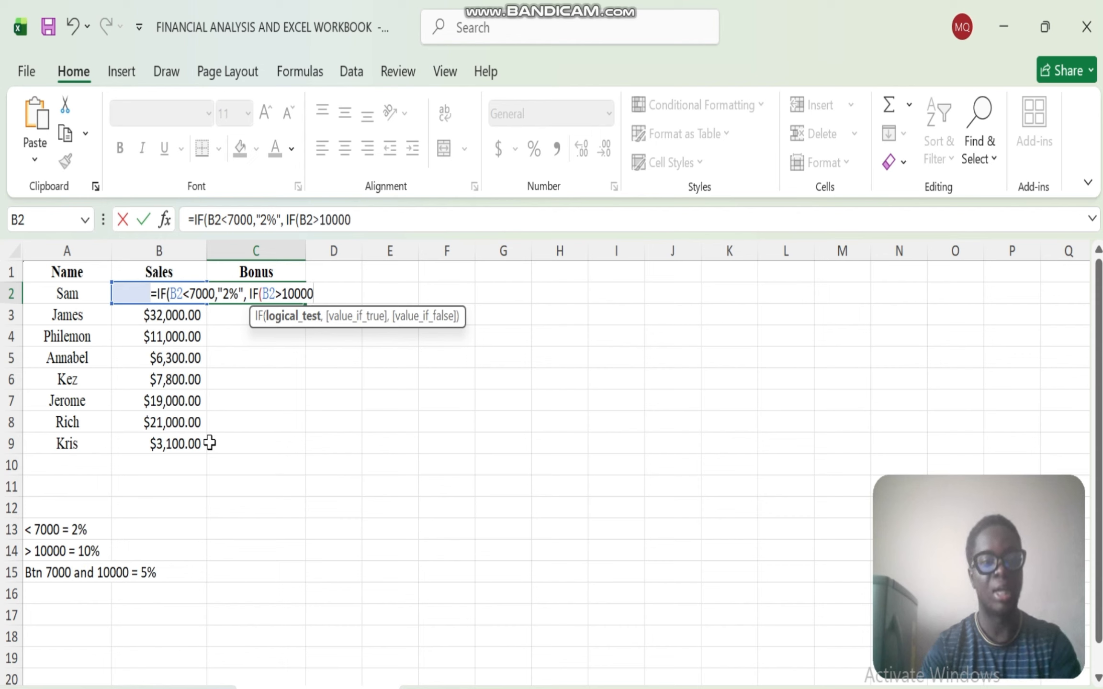
{"action": "type", "text": ","}
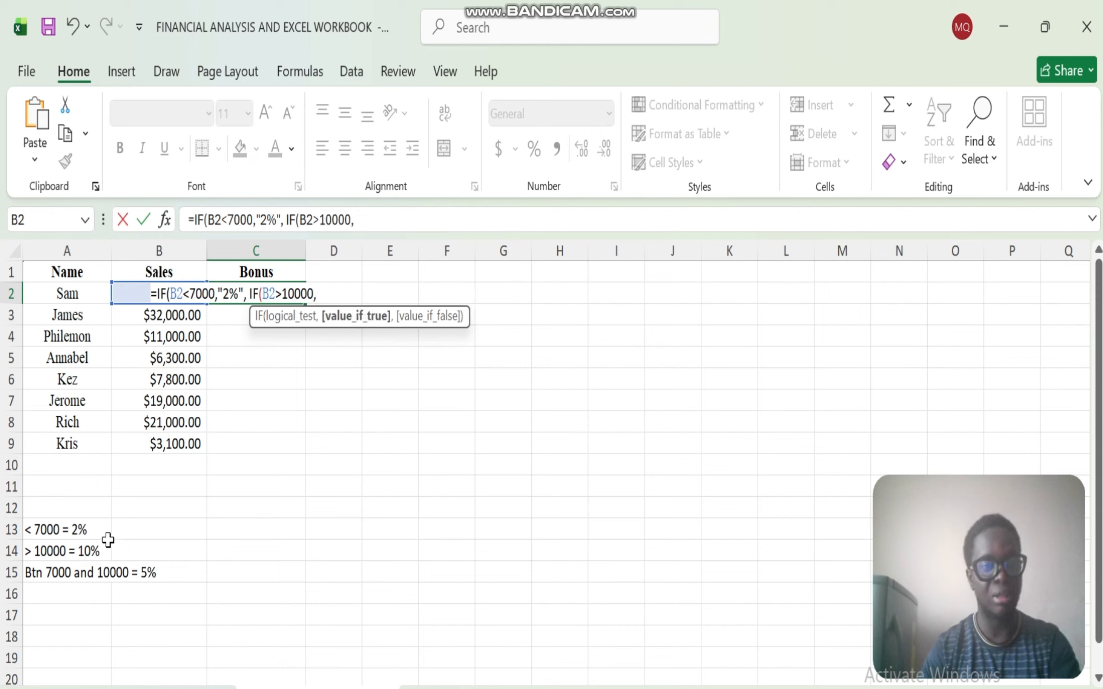
{"action": "type", "text": "\""}
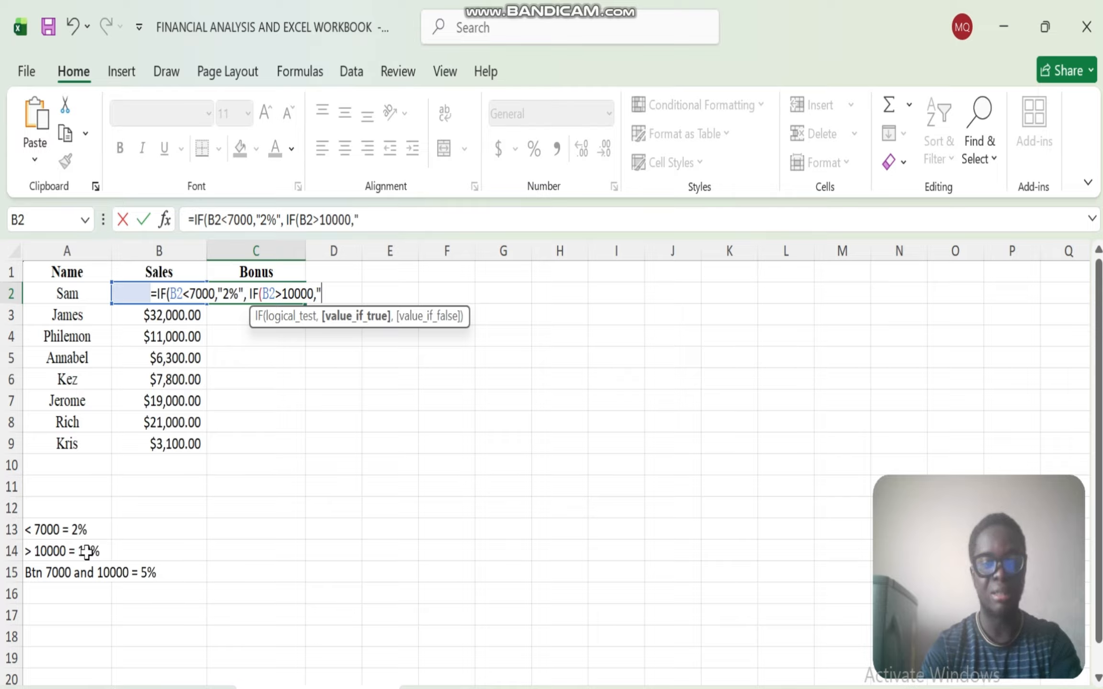
{"action": "type", "text": "10%\""}
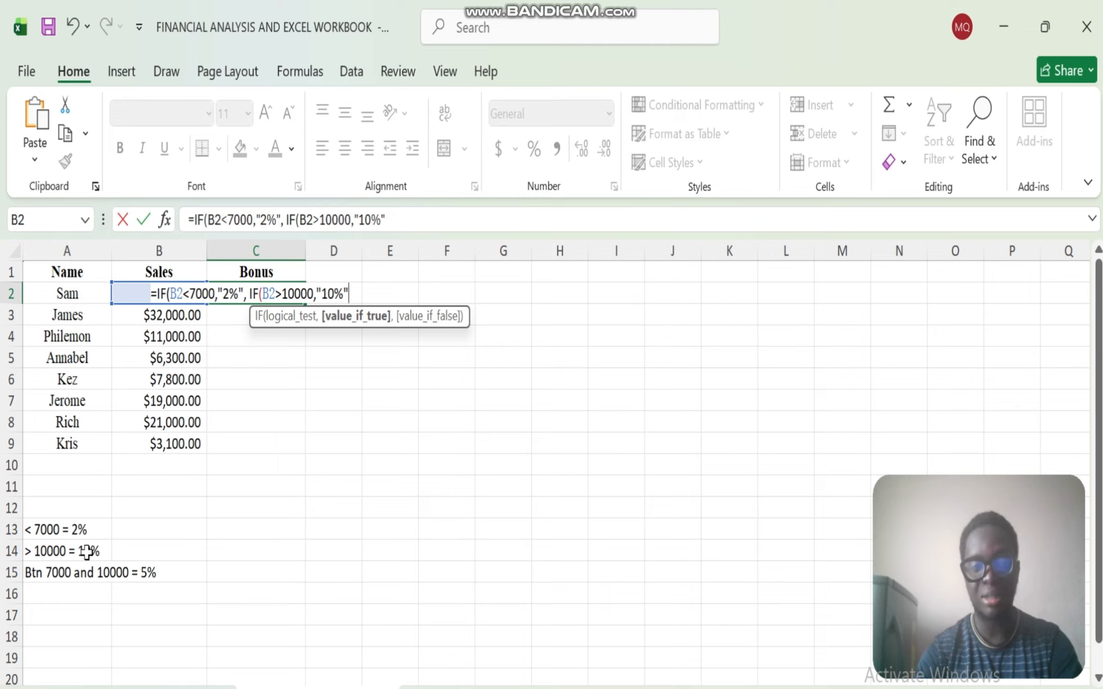
{"action": "type", "text": ","}
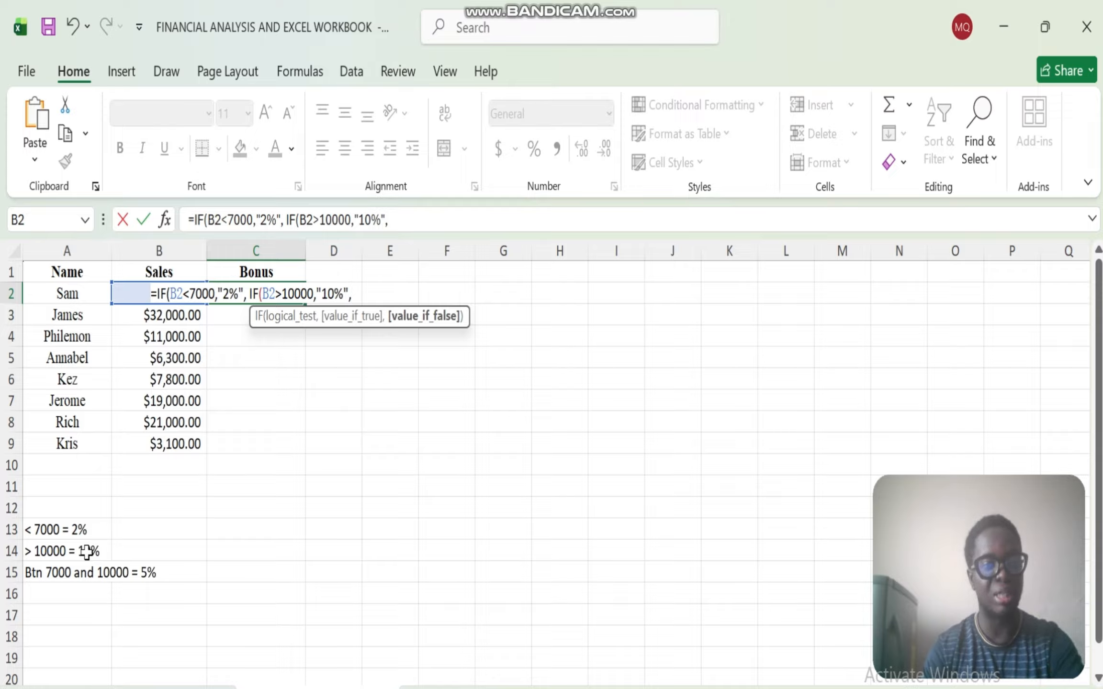
- Complete the nested formula in C2 with "5"% as the last value and both closing parentheses, and fill it down through C9
{"action": "type", "text": "5"}
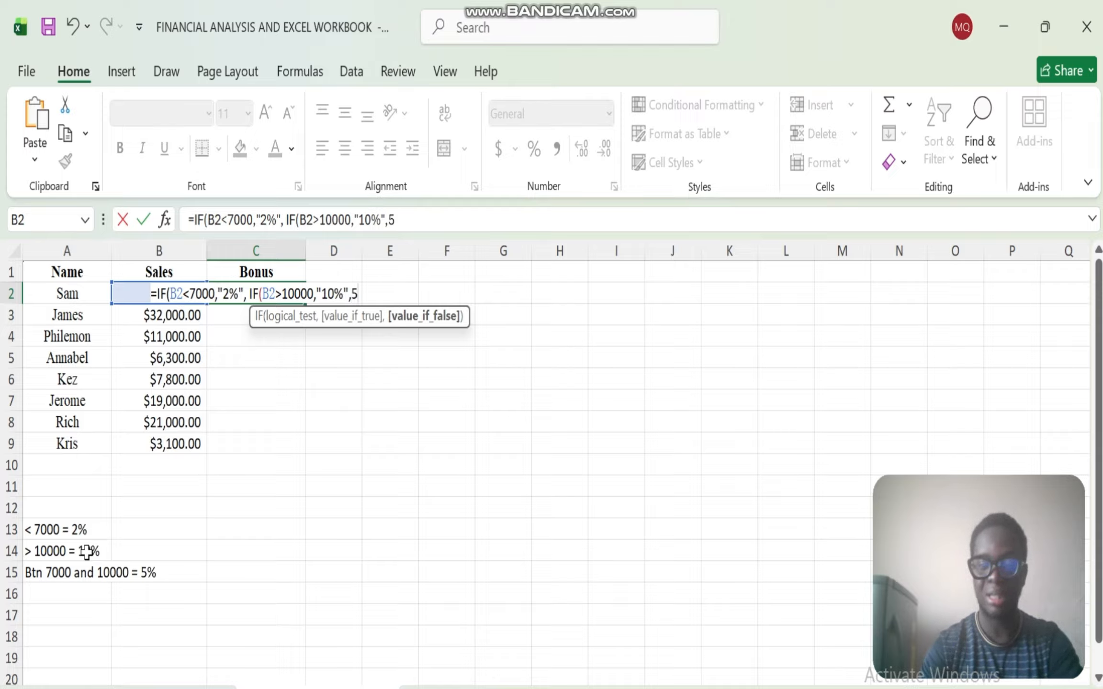
{"action": "key", "text": "BackSpace"}
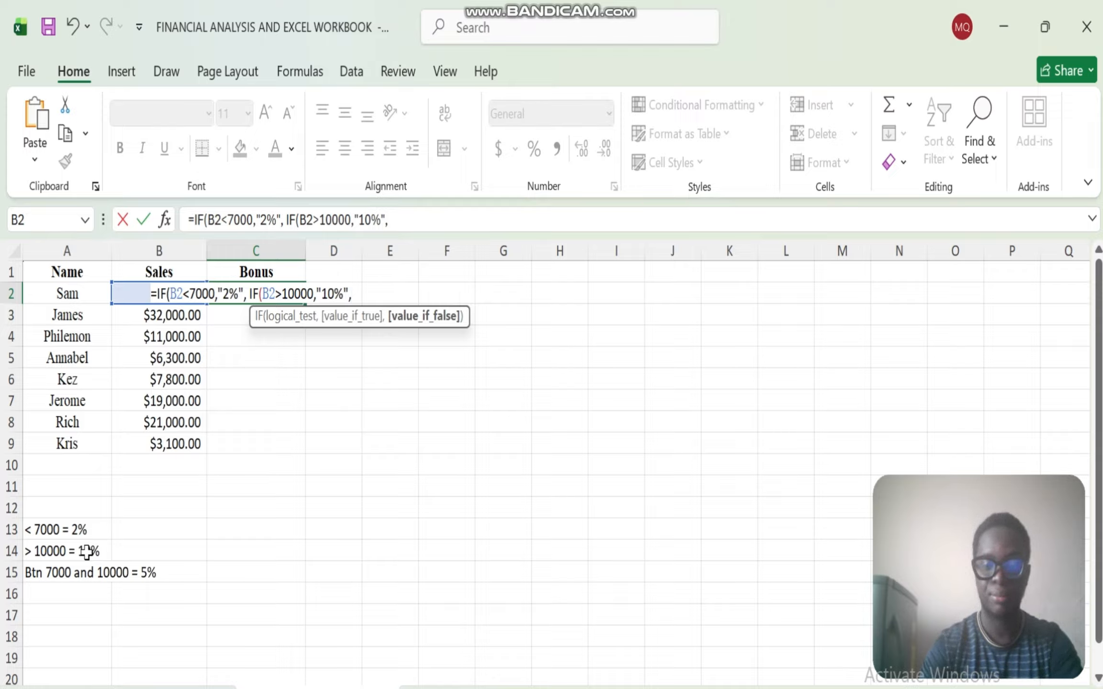
{"action": "type", "text": "\""}
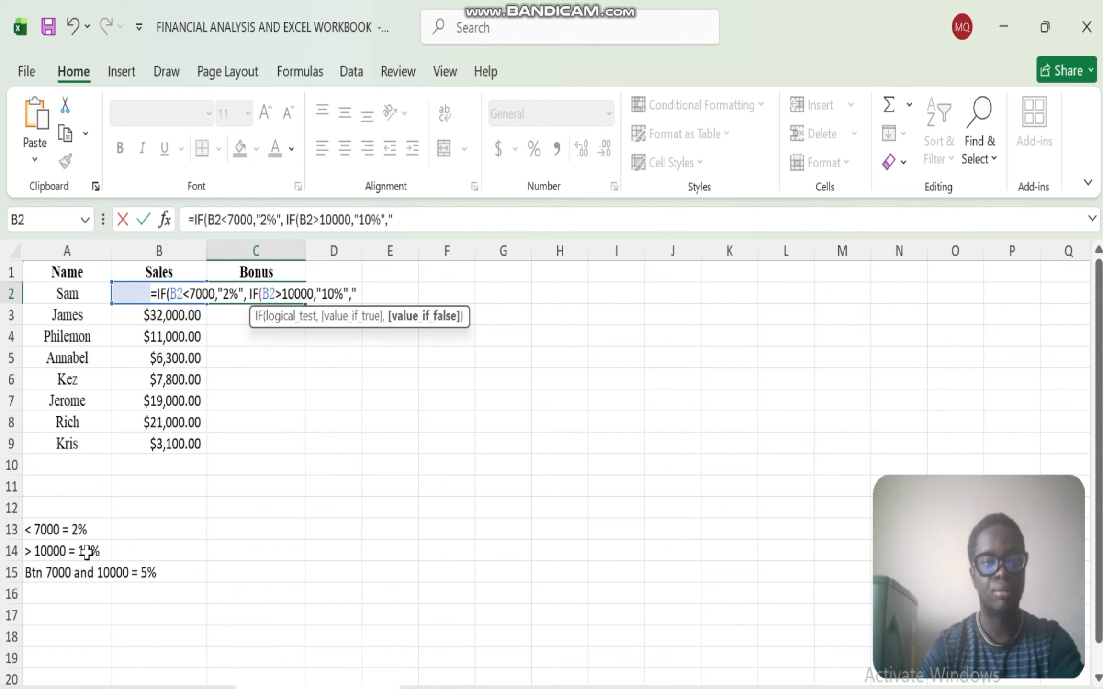
{"action": "type", "text": "5\"%"}
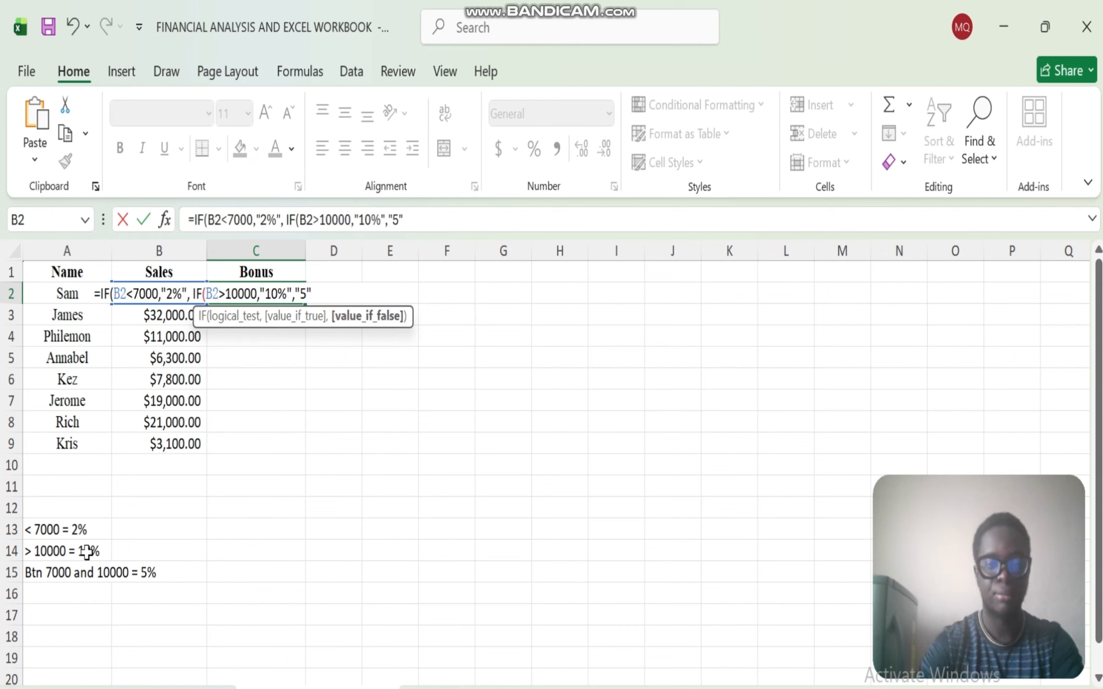
{"action": "type", "text": "))"}
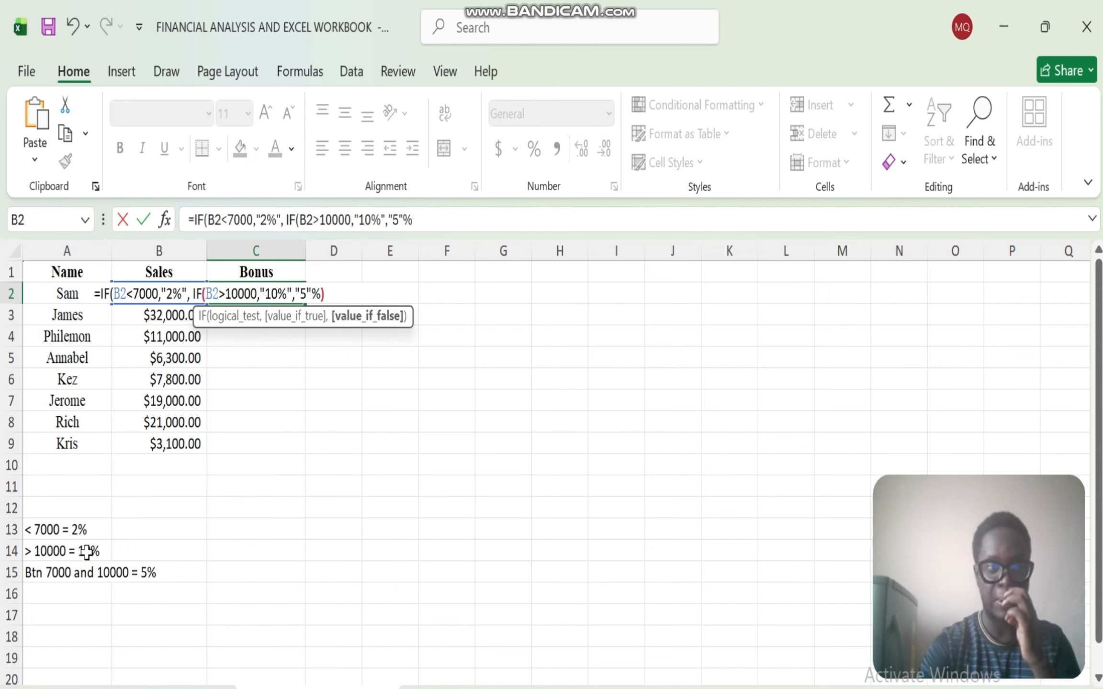
{"action": "key", "text": "Return"}
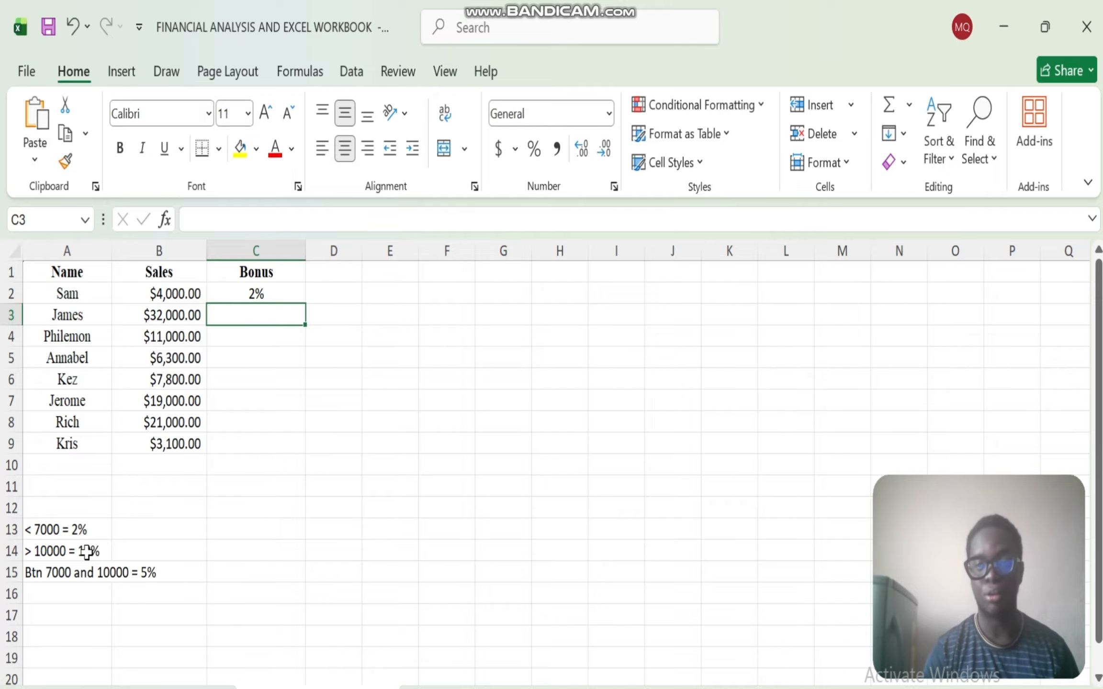
{"action": "left_click", "coordinate": [287, 293]}
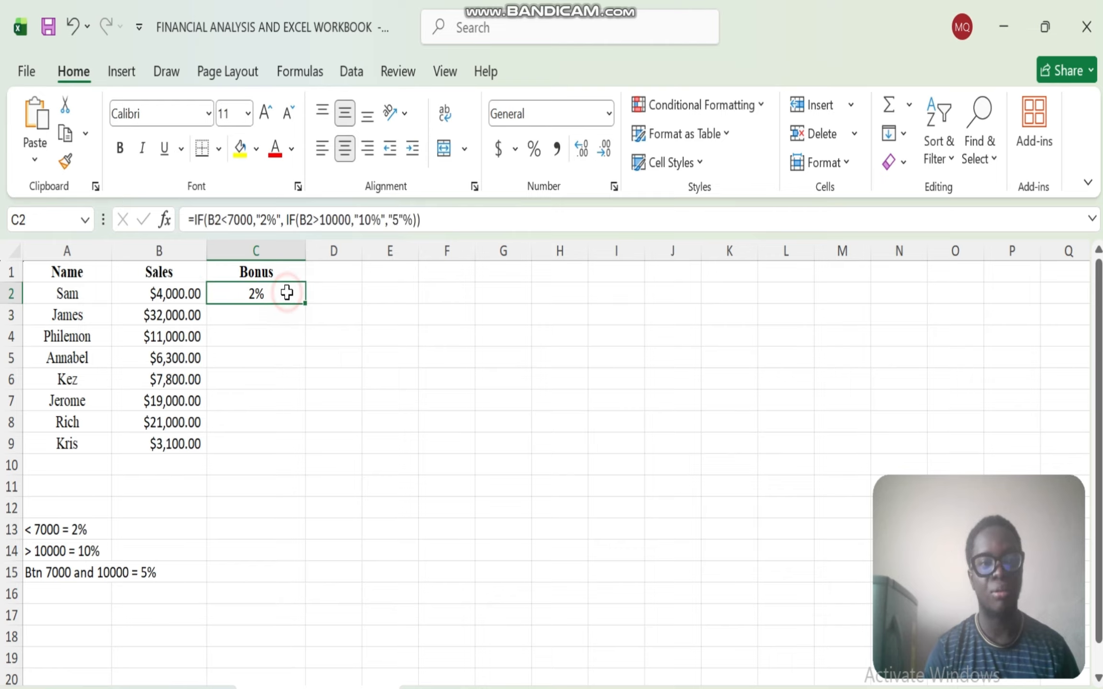
{"action": "double_click", "coordinate": [305, 303]}
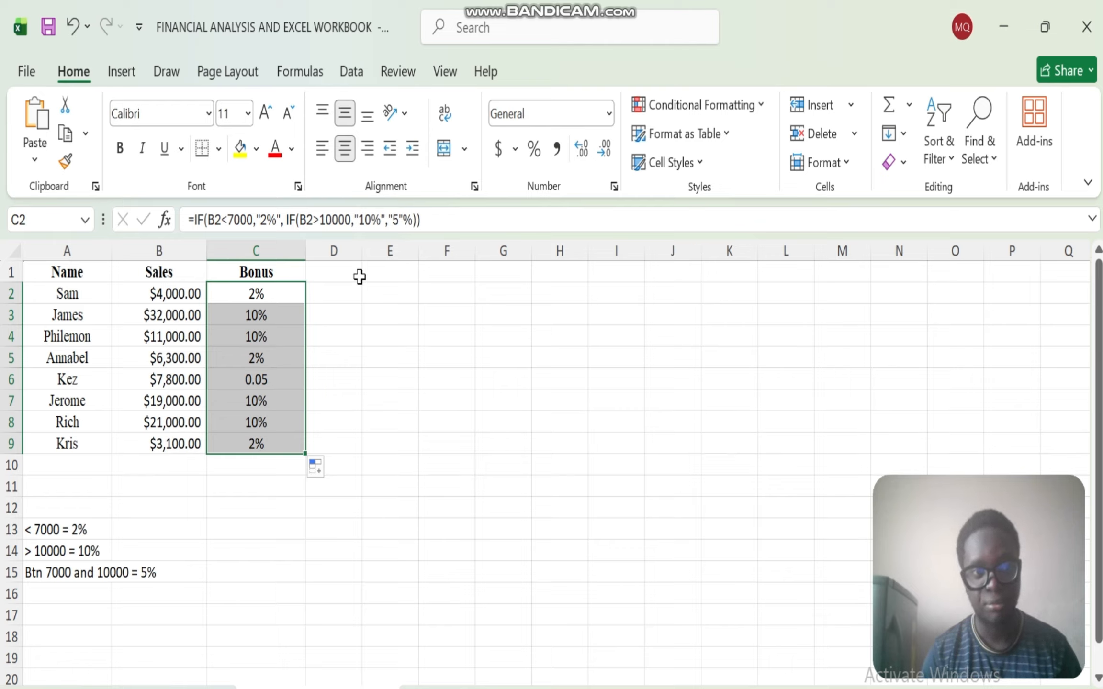
- Correct the last value of the C2 formula to "5%", with the percent sign inside the quotes, and refill the Bonus column through C9
{"action": "left_click", "coordinate": [410, 220]}
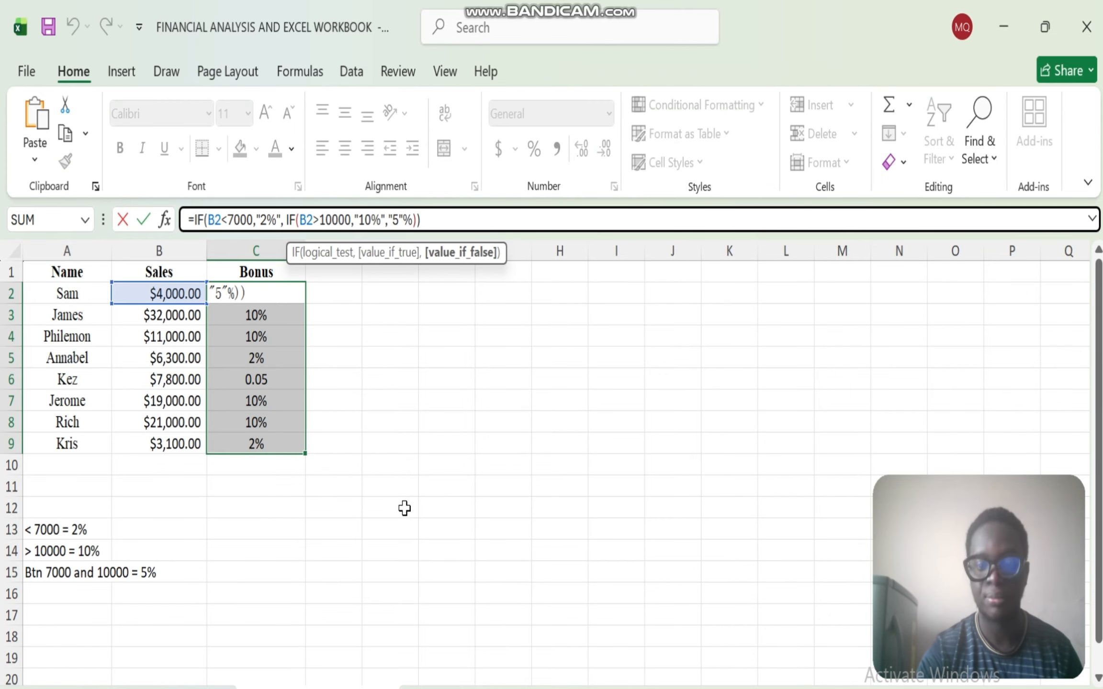
{"action": "key", "text": "BackSpace"}
{"action": "key", "text": "BackSpace"}
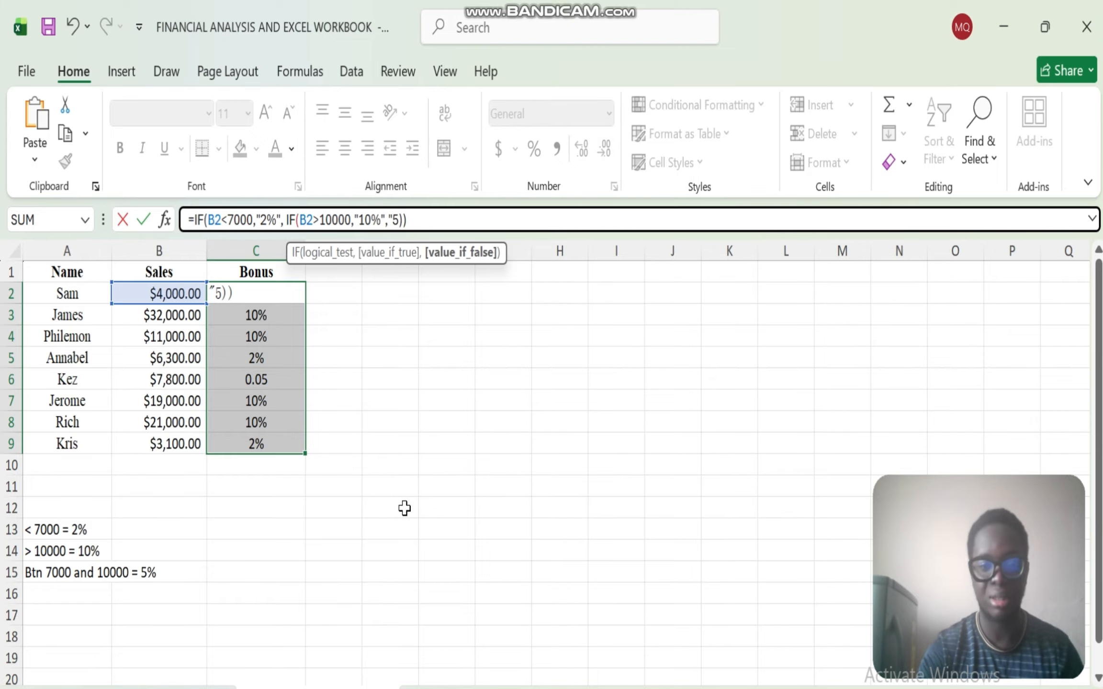
{"action": "type", "text": "%\""}
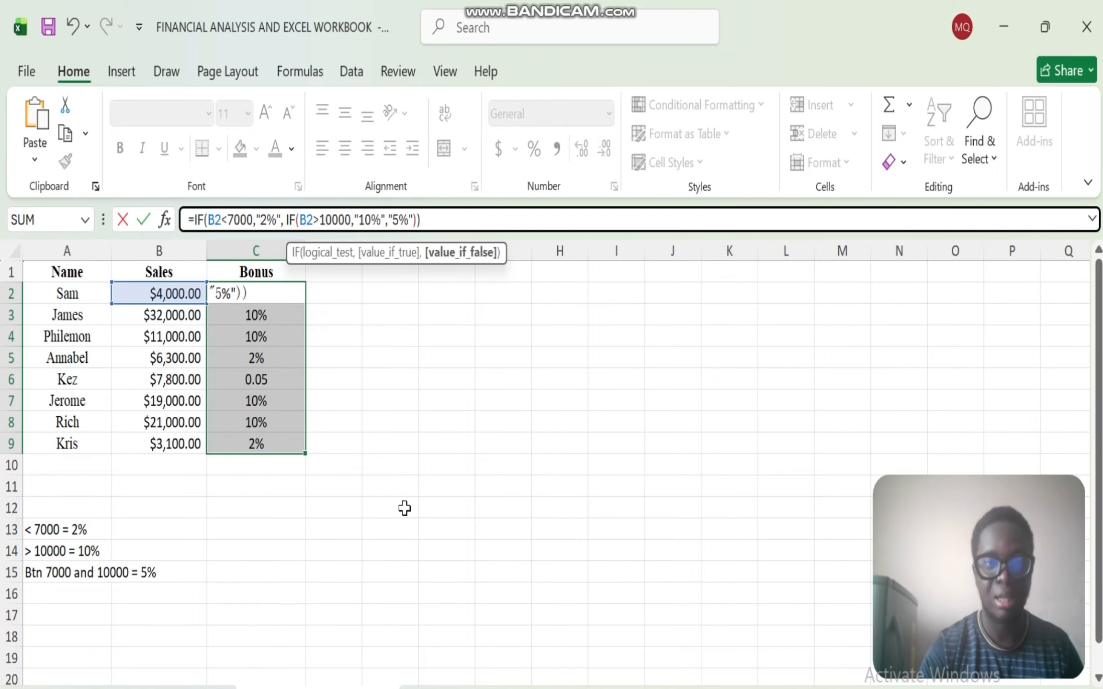
{"action": "key", "text": "Return"}
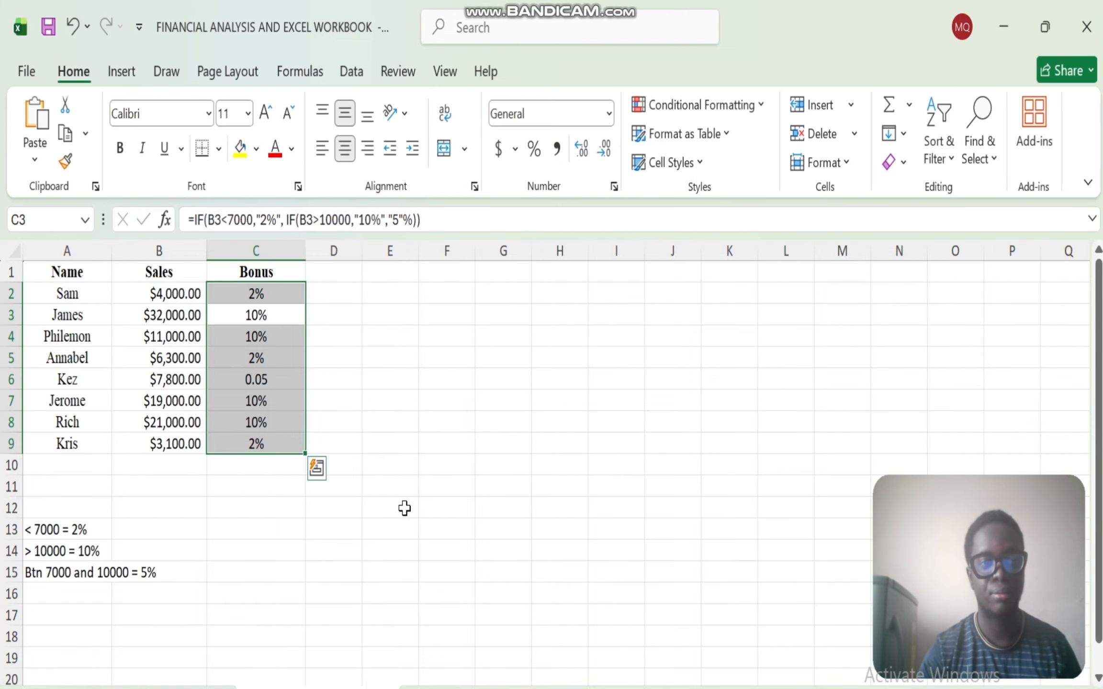
{"action": "left_click", "coordinate": [284, 293]}
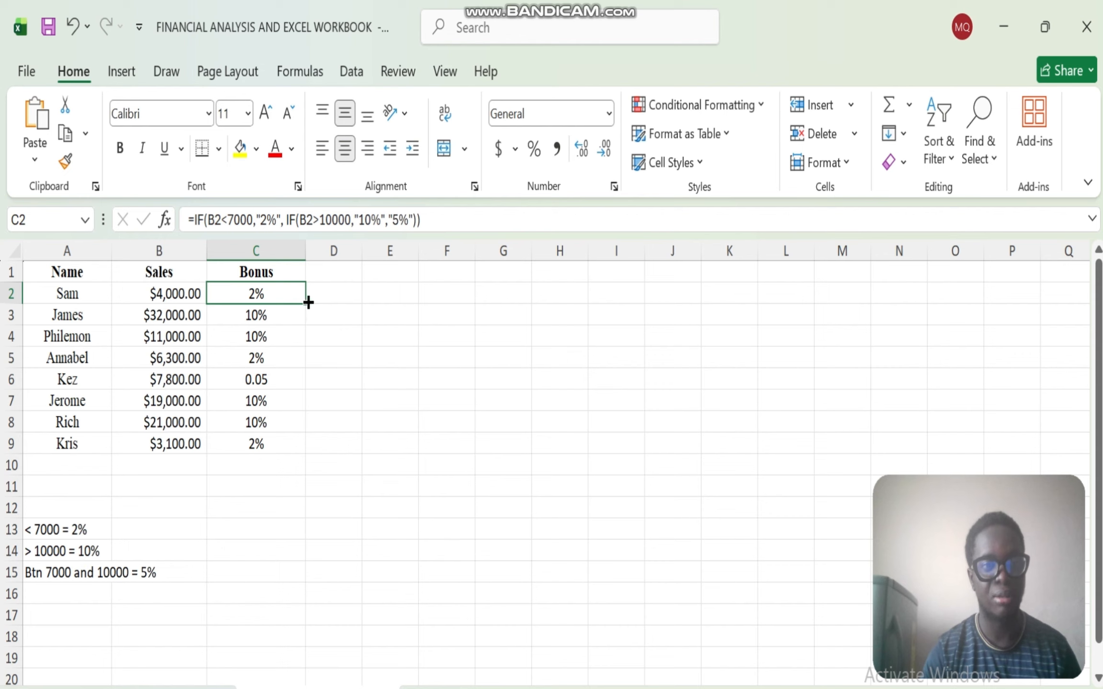
{"action": "double_click", "coordinate": [303, 303]}
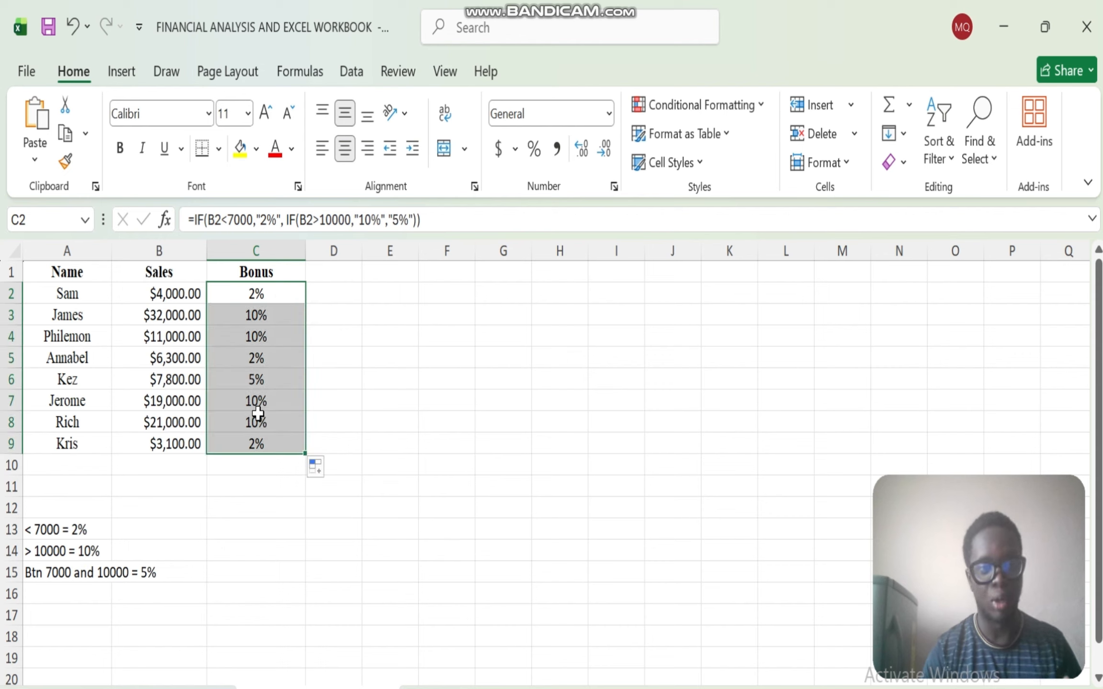
{"action": "left_click", "coordinate": [265, 296]}
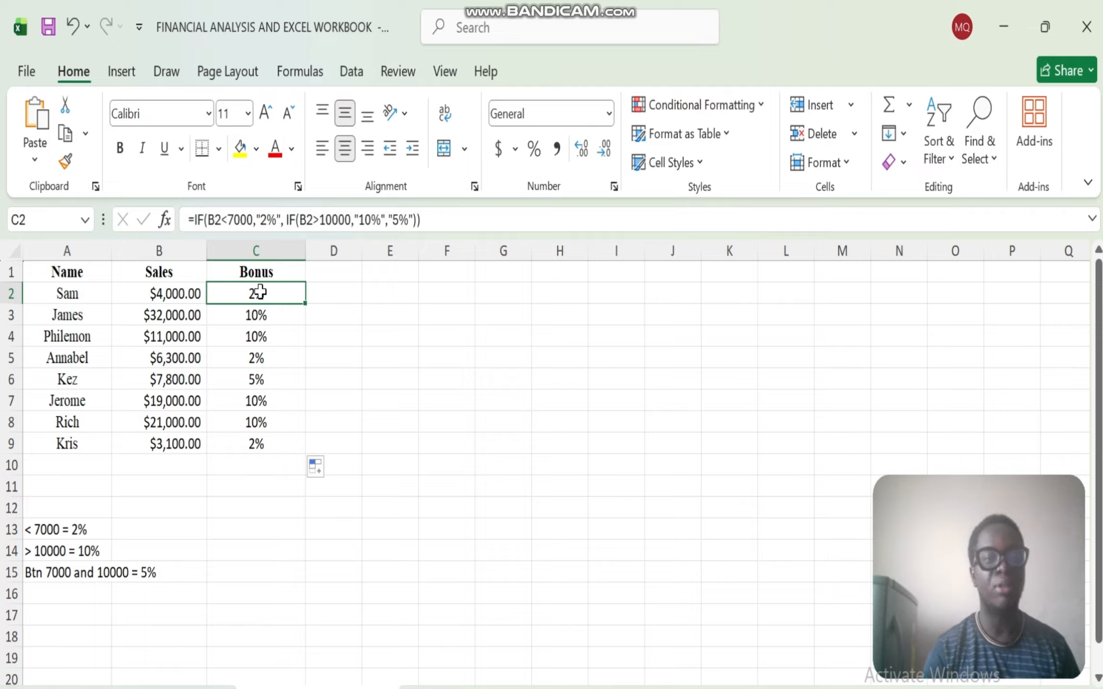
- Check the sales amounts in B2, B3 and B6 against their bonuses and review the nested IF formulas in C6 and C2
{"action": "left_click", "coordinate": [173, 295]}
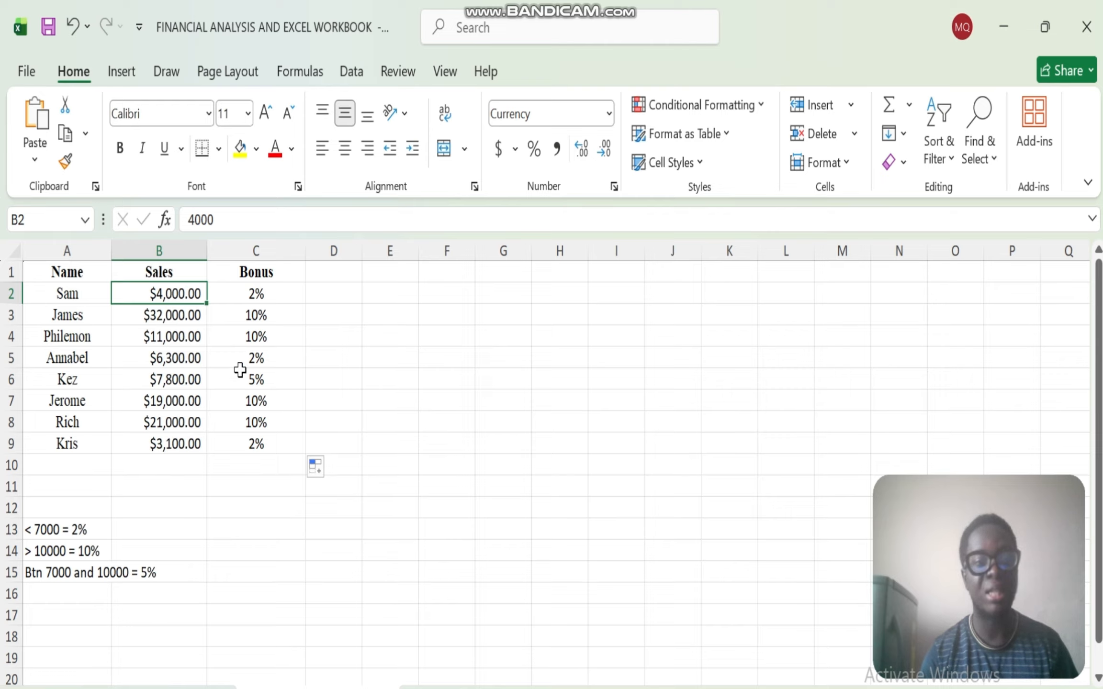
{"action": "left_click", "coordinate": [173, 323]}
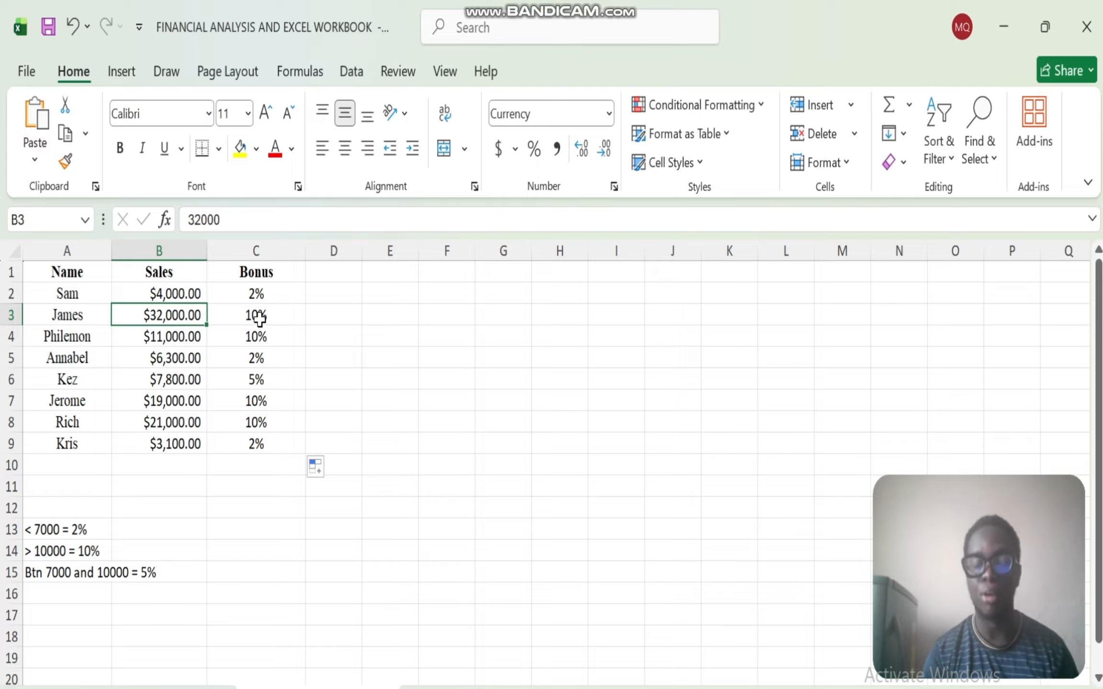
{"action": "left_click", "coordinate": [165, 382]}
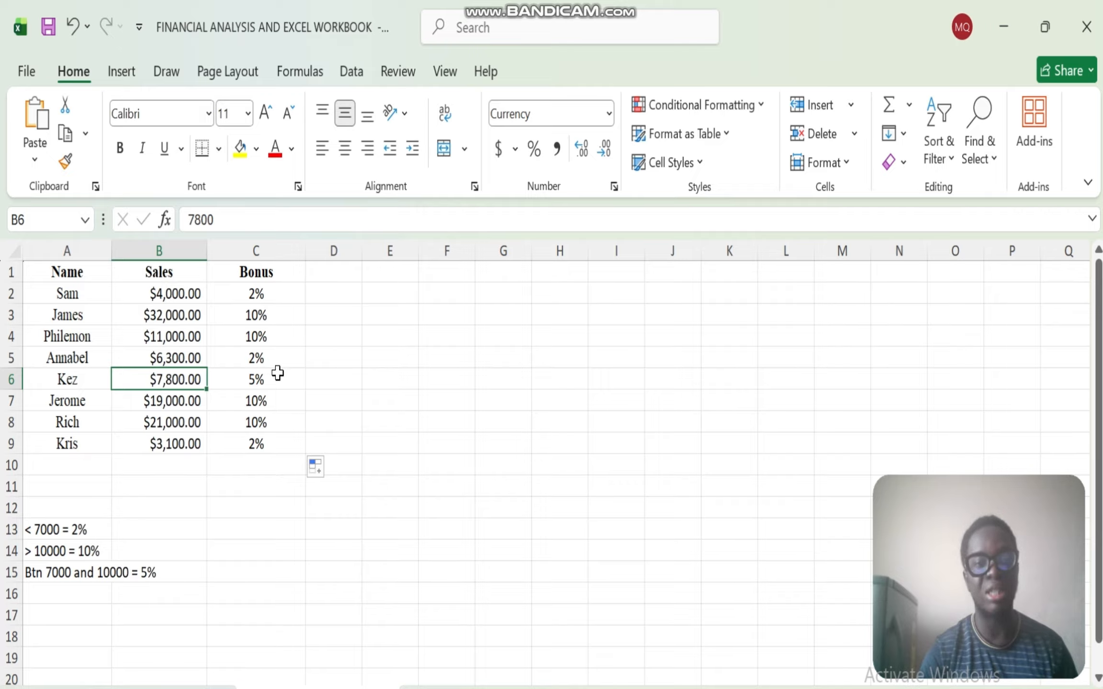
{"action": "left_click", "coordinate": [255, 380]}
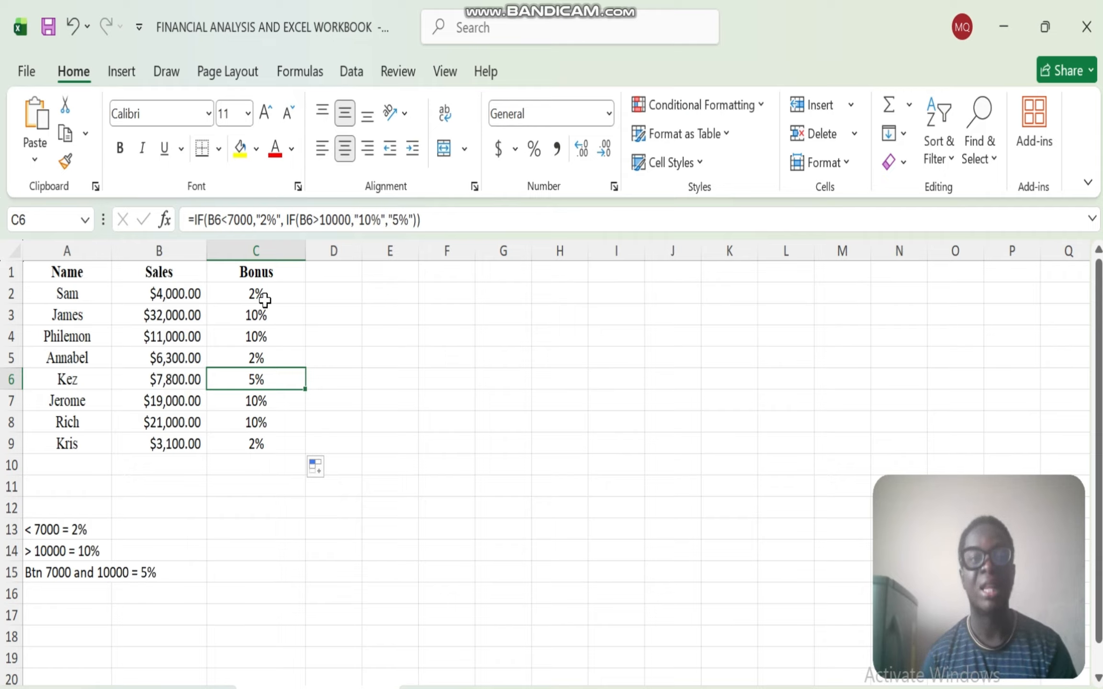
{"action": "left_click", "coordinate": [284, 293]}
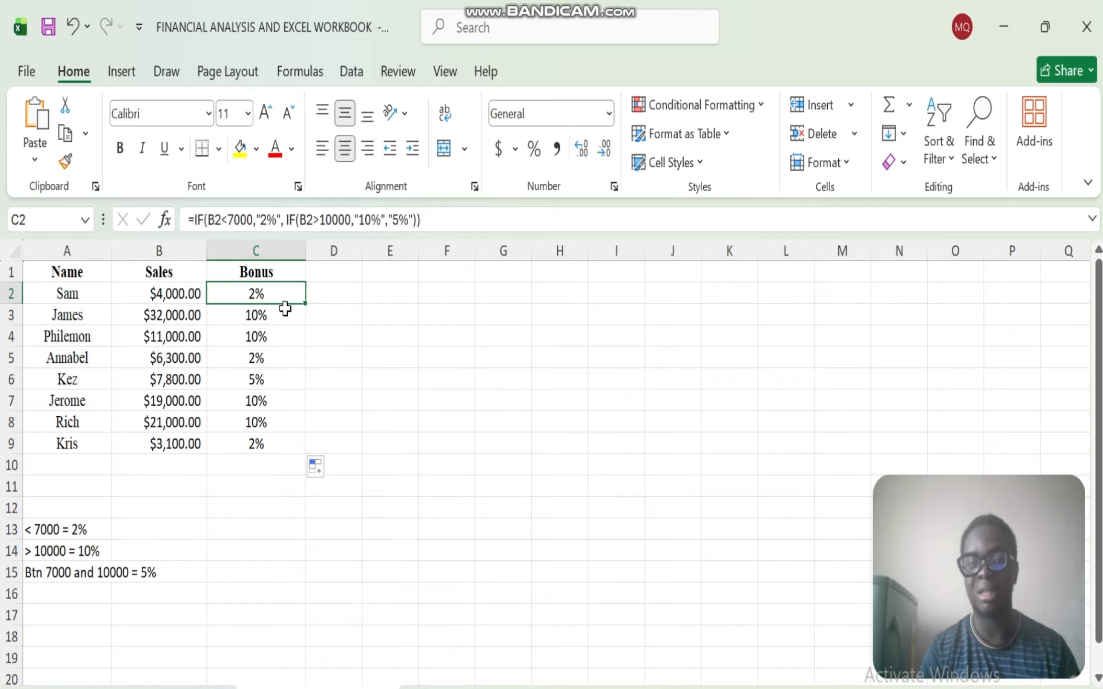
{"action": "left_click", "coordinate": [251, 485]}
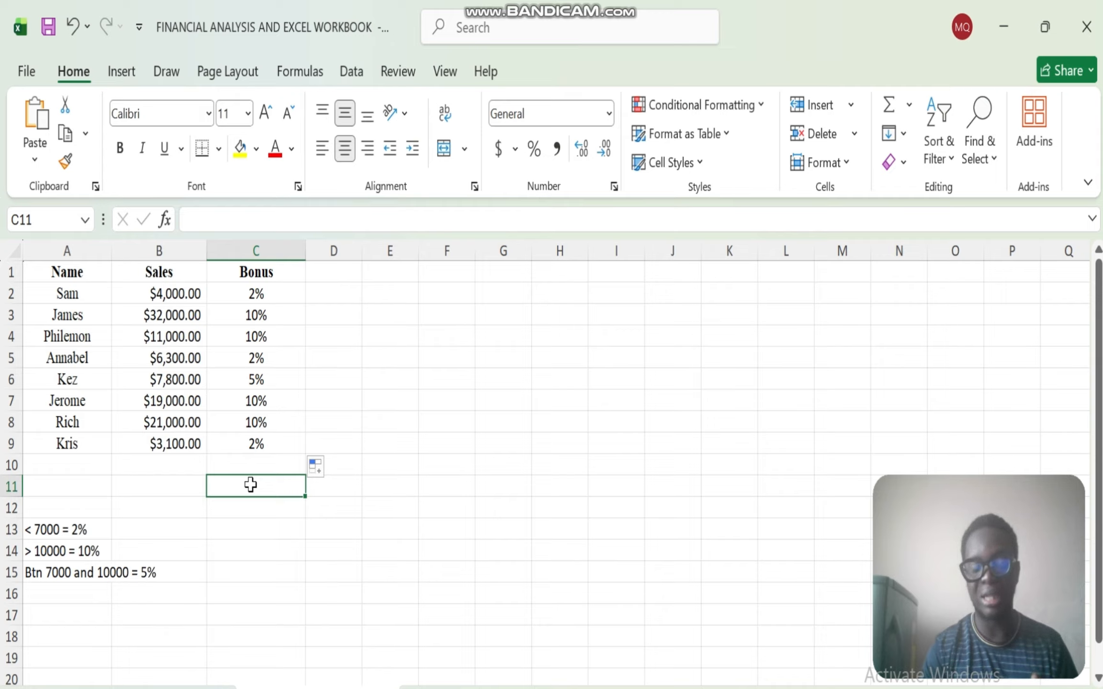
- Start an IFS formula in D2 that returns "2%" for sales under 7000: =IFS(B2<7000,"2%",
{"action": "left_click", "coordinate": [335, 291]}
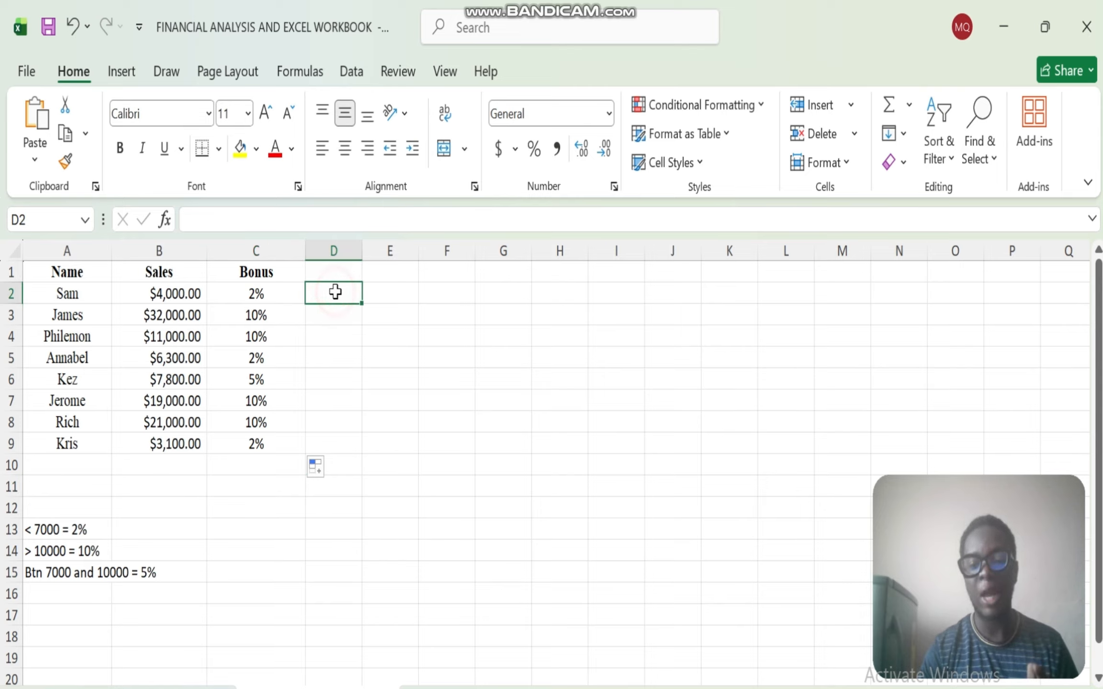
{"action": "type", "text": "=IFS"}
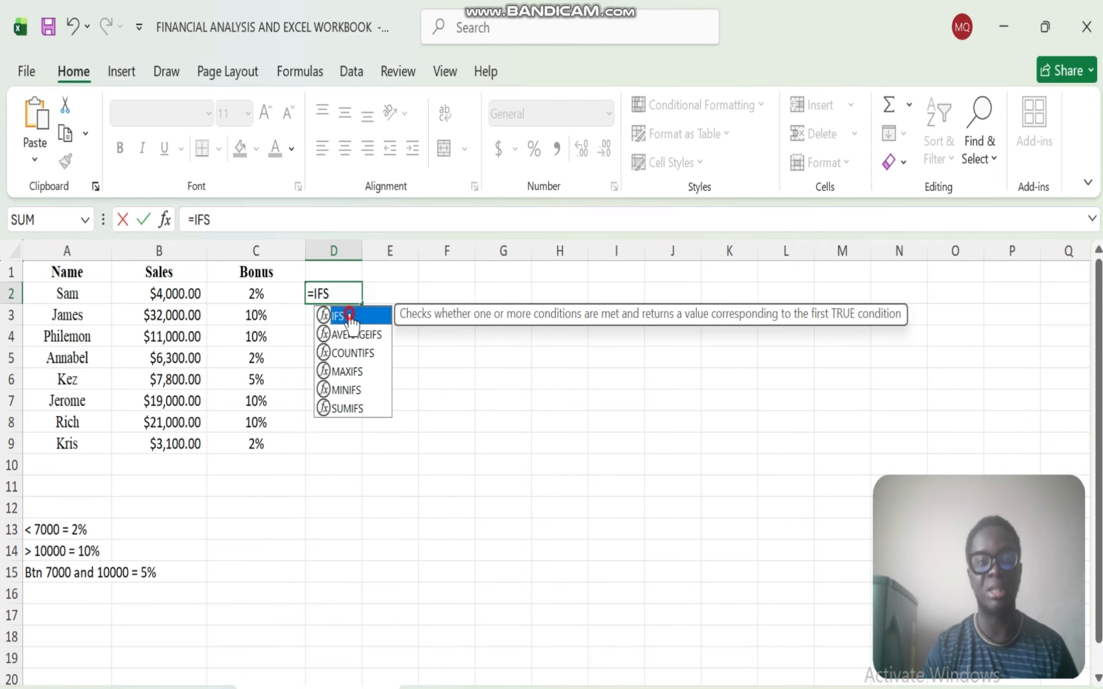
{"action": "double_click", "coordinate": [350, 316]}
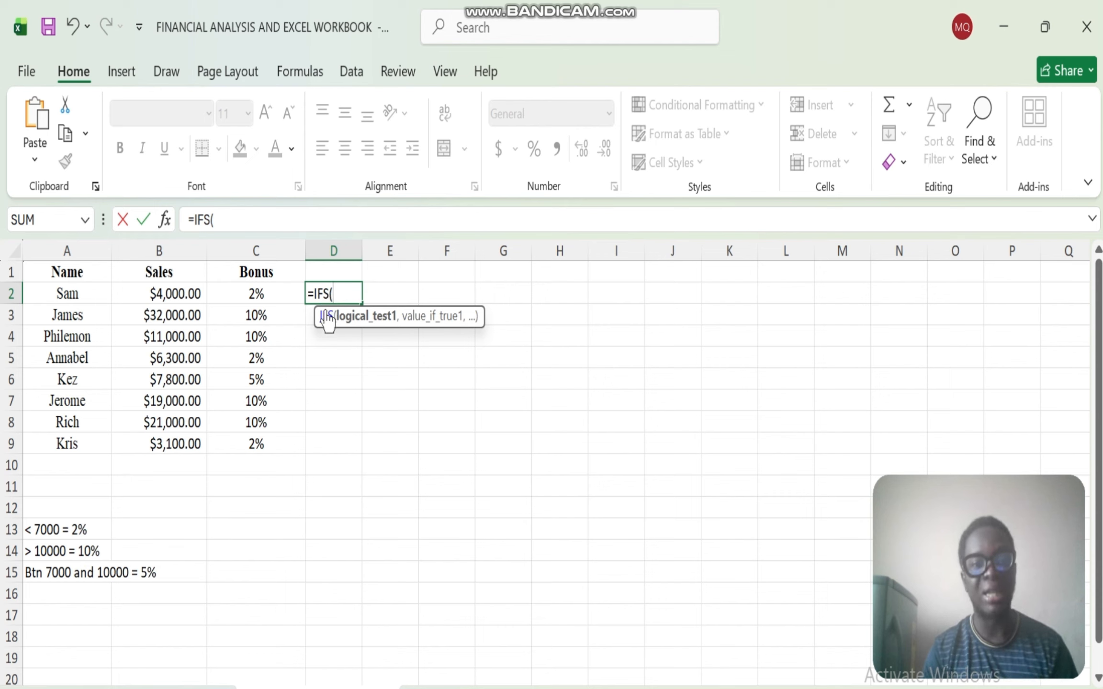
{"action": "left_click", "coordinate": [166, 298]}
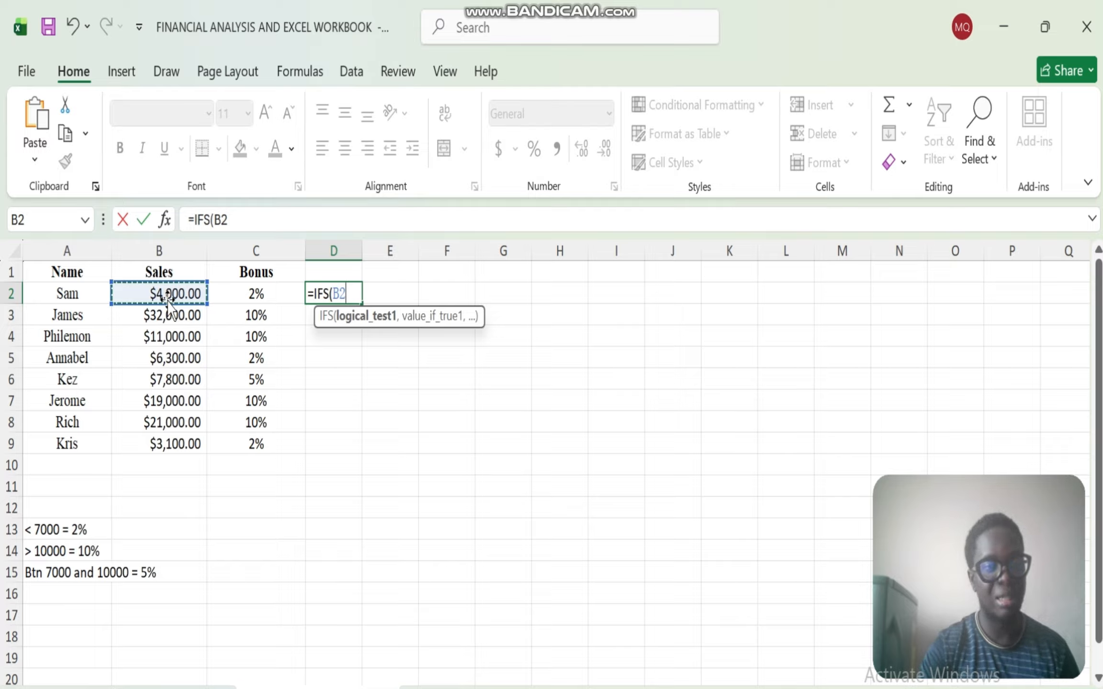
{"action": "type", "text": "<70"}
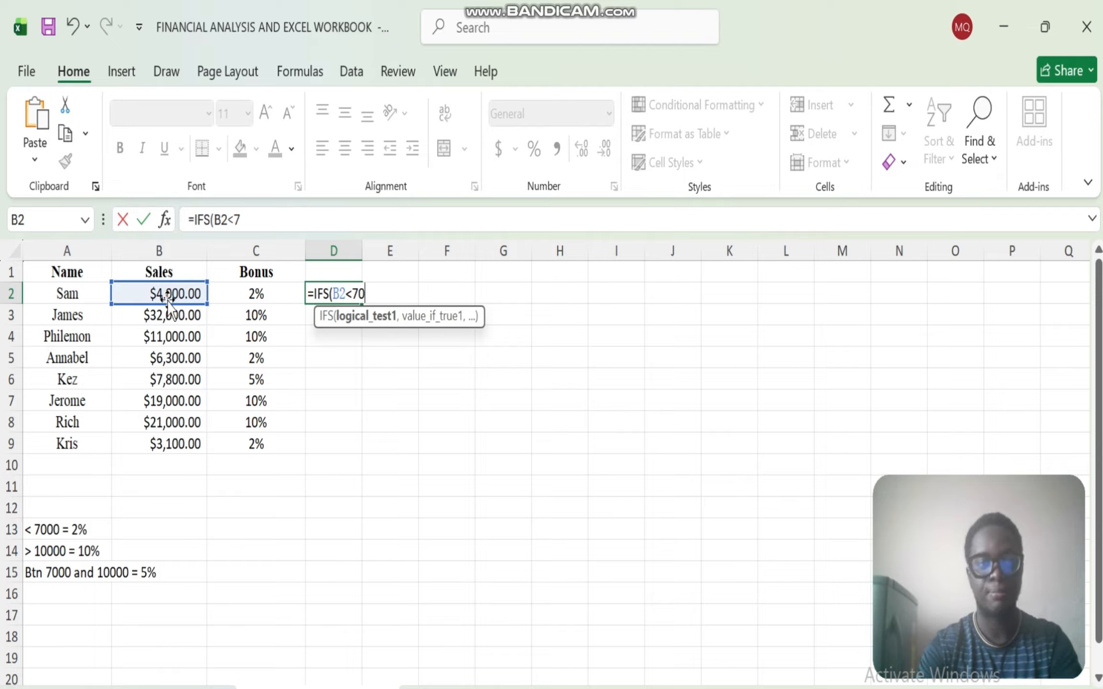
{"action": "type", "text": "00,"}
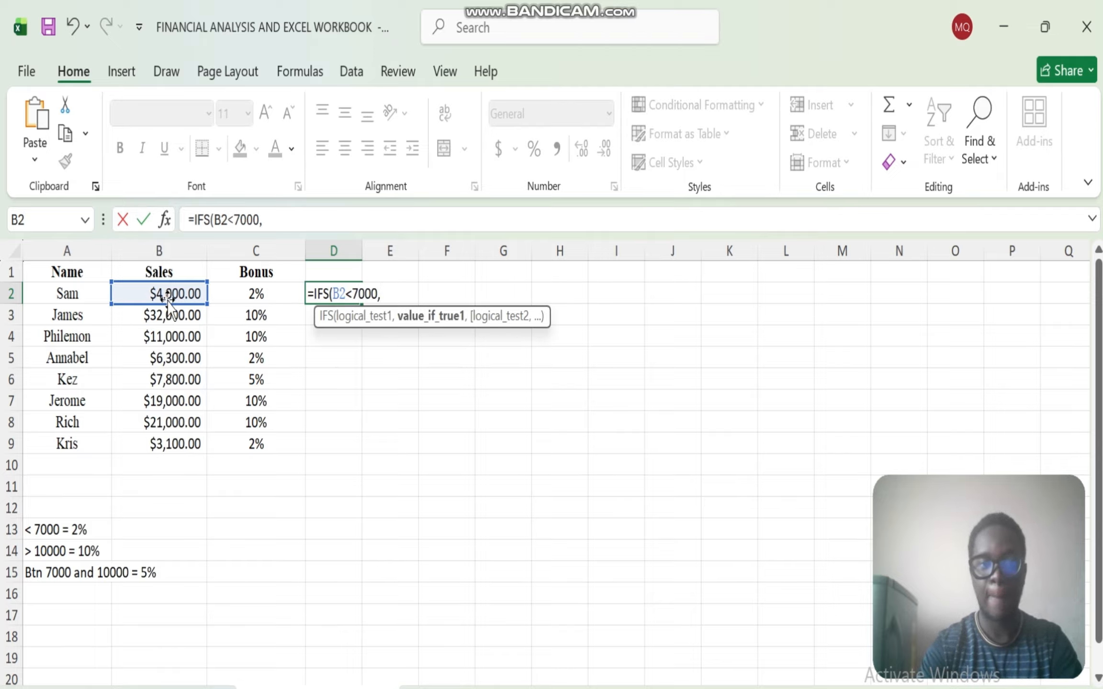
{"action": "type", "text": "\"2"}
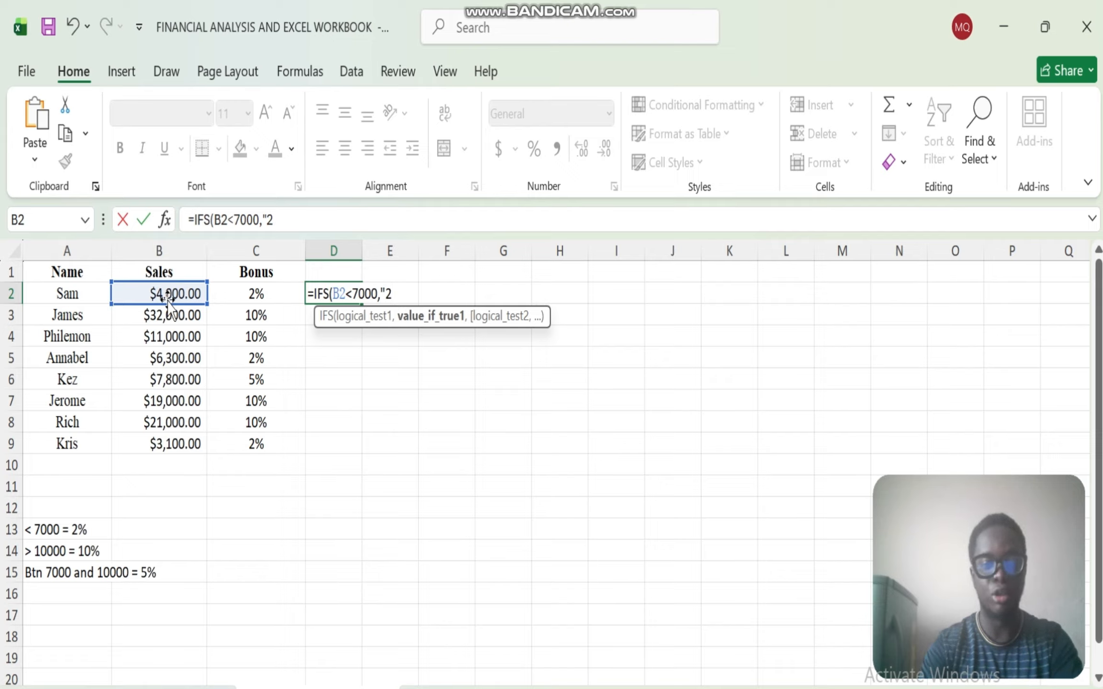
{"action": "type", "text": "%\","}
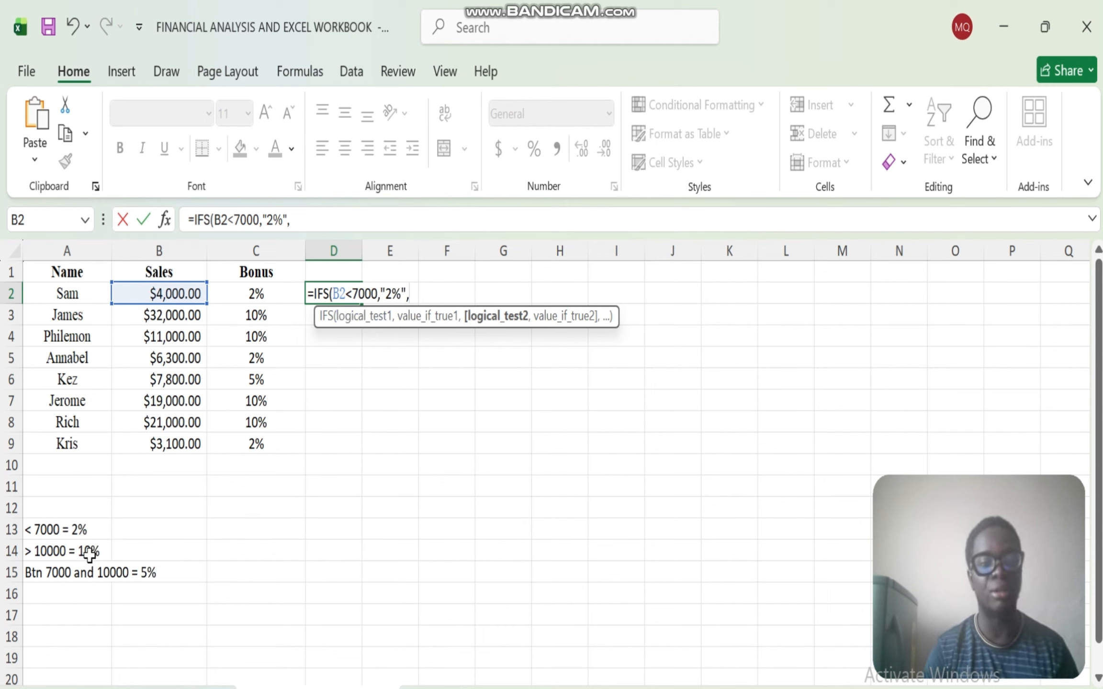
- Add a second condition to the D2 IFS formula, returning "10%" for sales above 10000: B2>10000,"10%",
{"action": "left_click", "coordinate": [156, 294]}
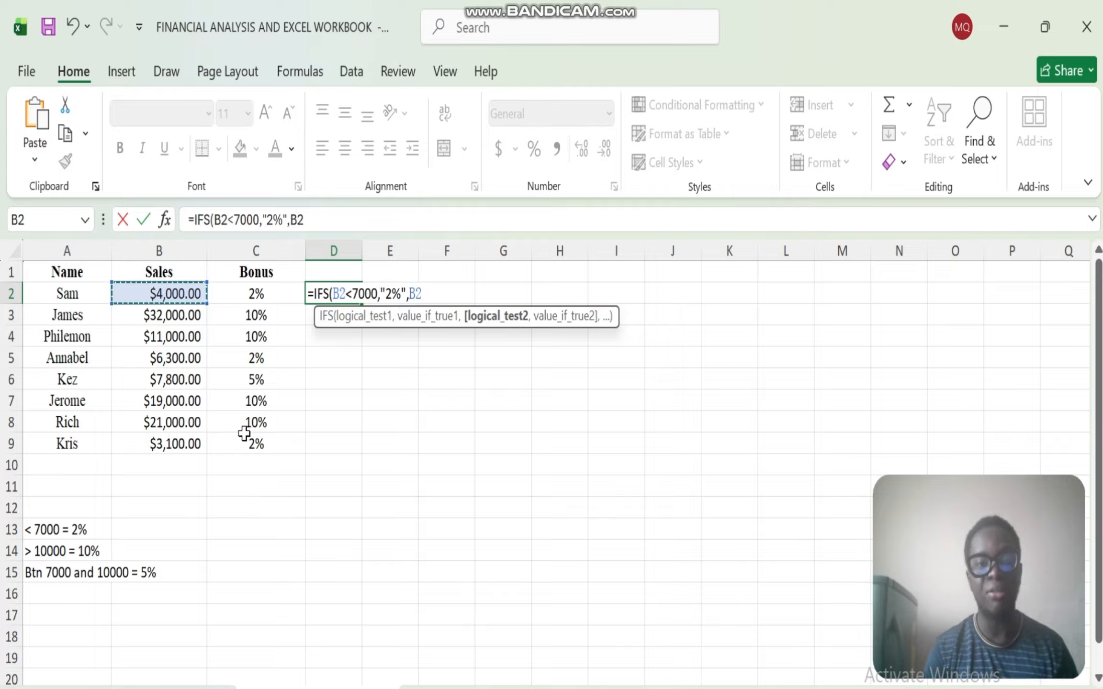
{"action": "type", "text": ">"}
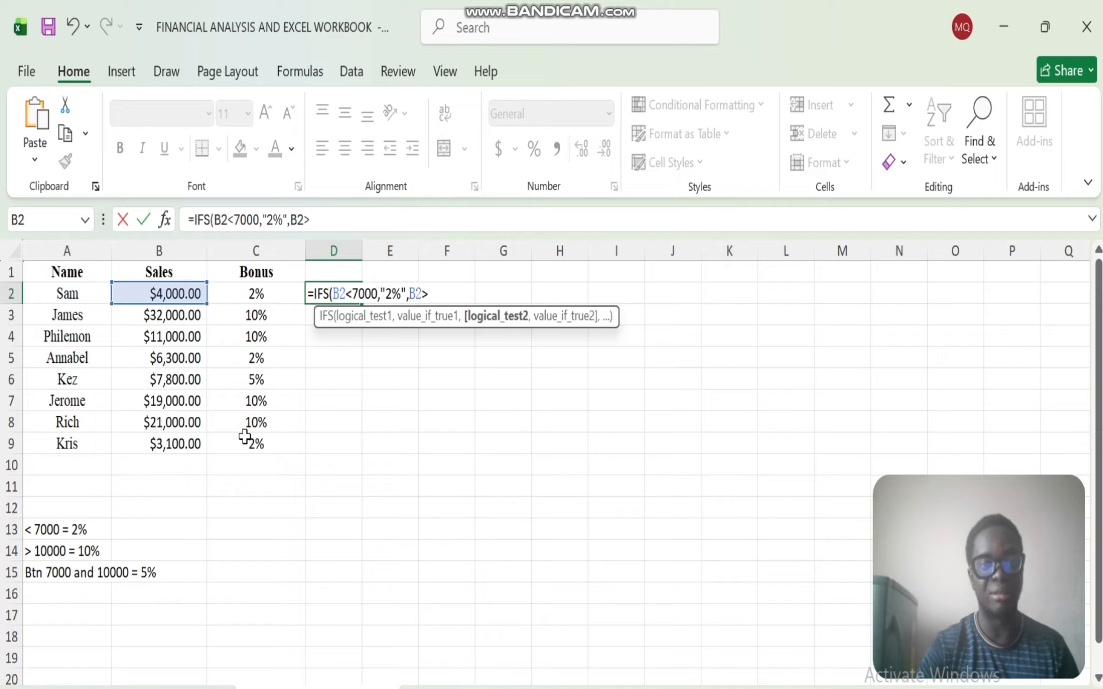
{"action": "type", "text": "10000,"}
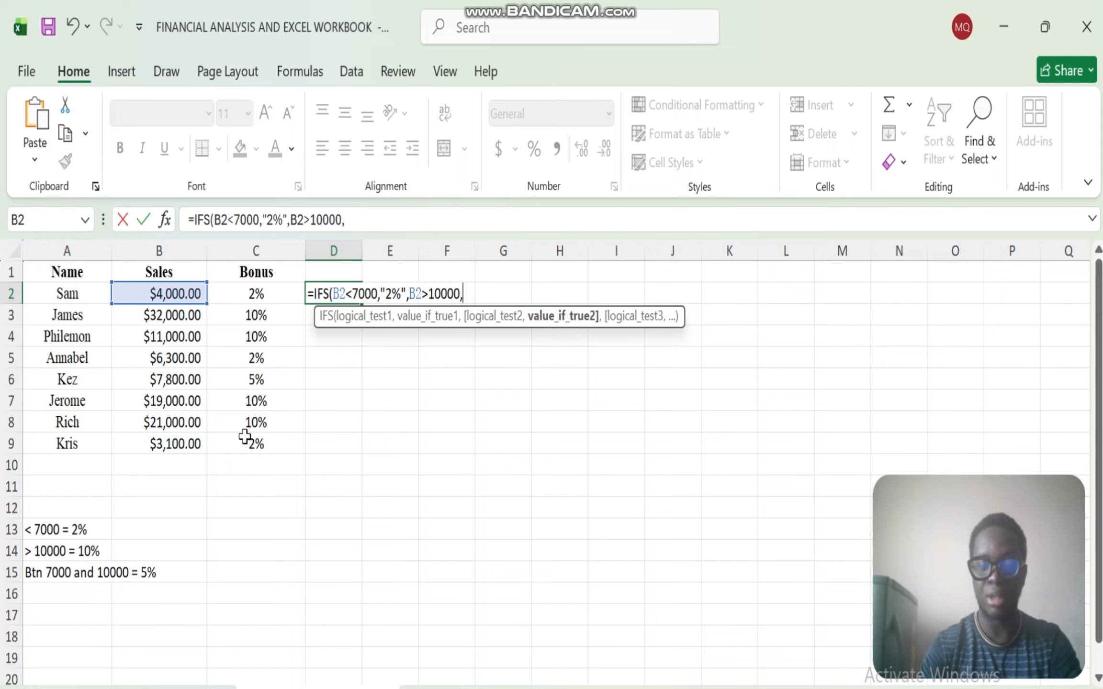
{"action": "type", "text": "\""}
{"action": "type", "text": "10"}
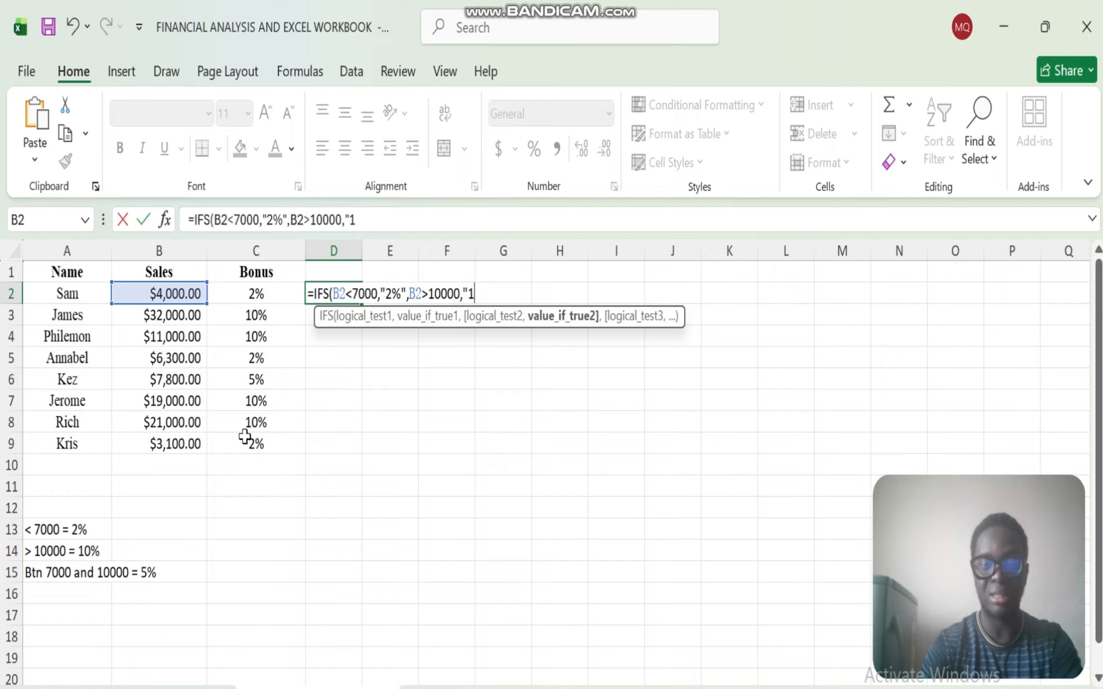
{"action": "type", "text": "%"}
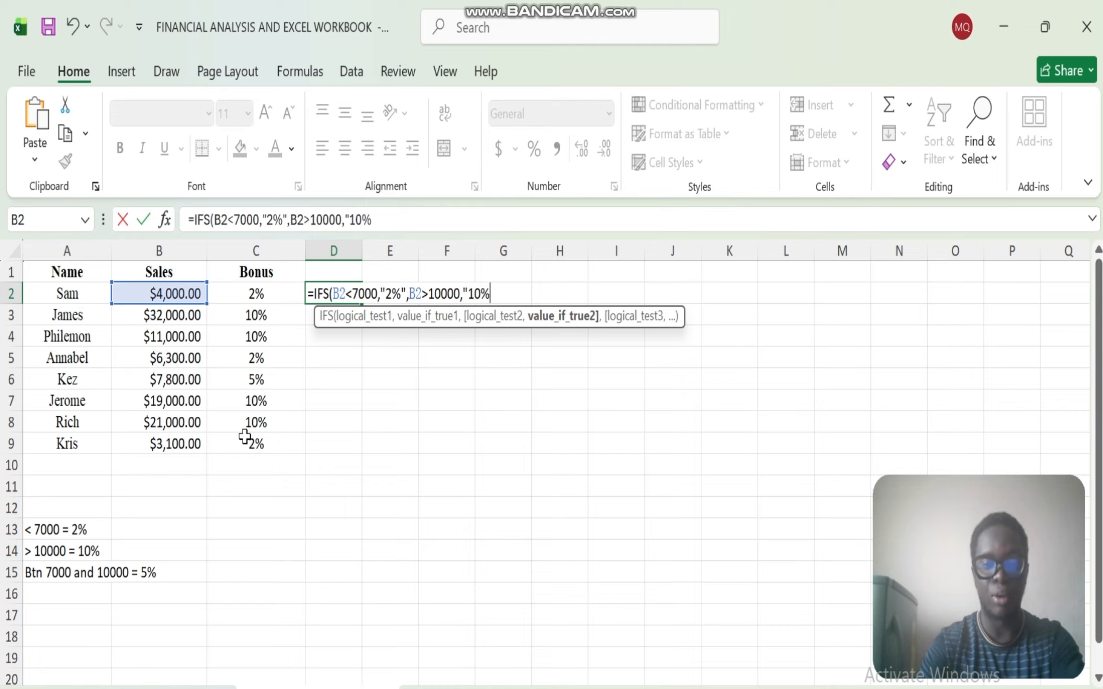
{"action": "type", "text": "\""}
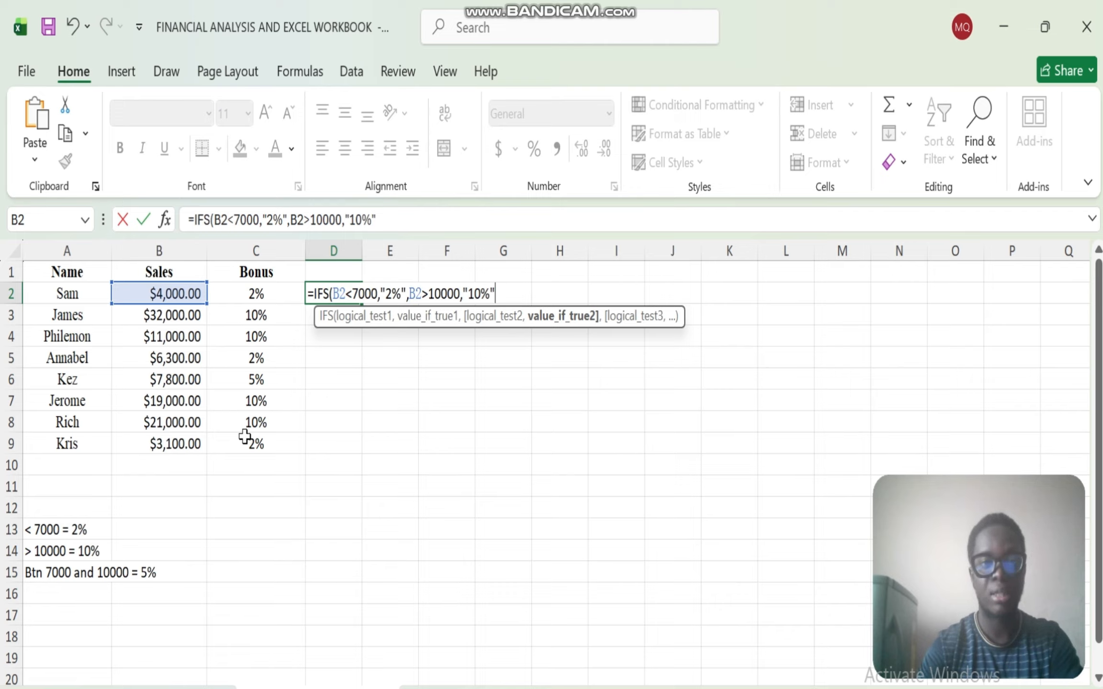
{"action": "type", "text": ","}
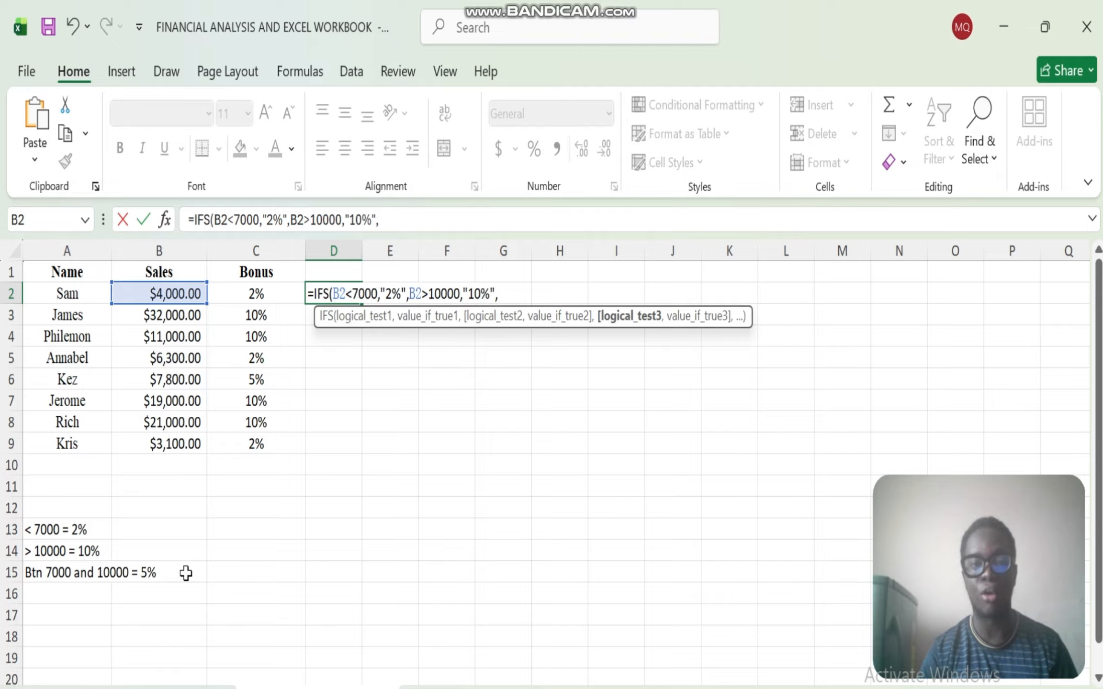
- Complete the D2 IFS formula with the third condition B2<10000,"5%" and the closing parenthesis, and fill it down through D9
{"action": "left_click", "coordinate": [163, 297]}
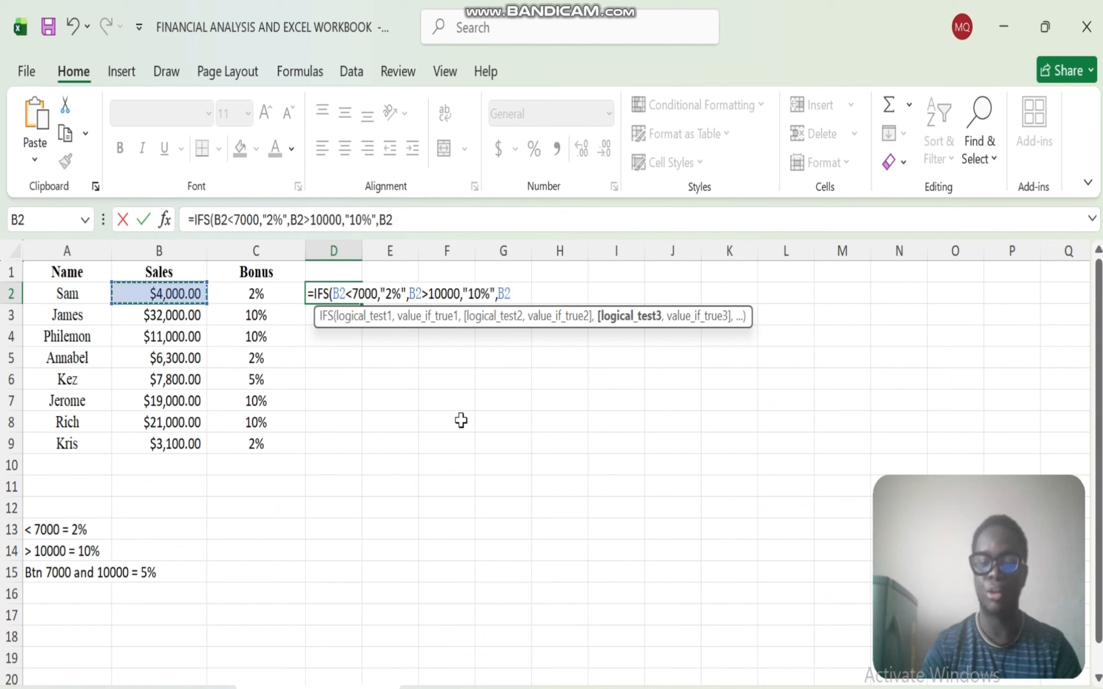
{"action": "type", "text": "<"}
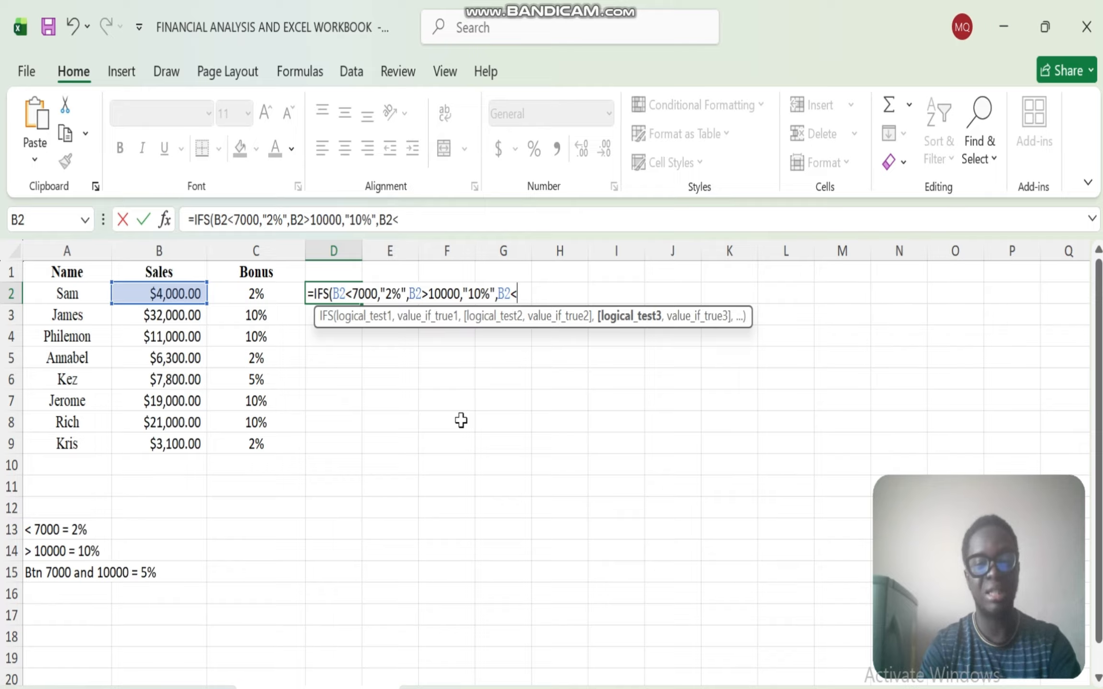
{"action": "type", "text": "10000"}
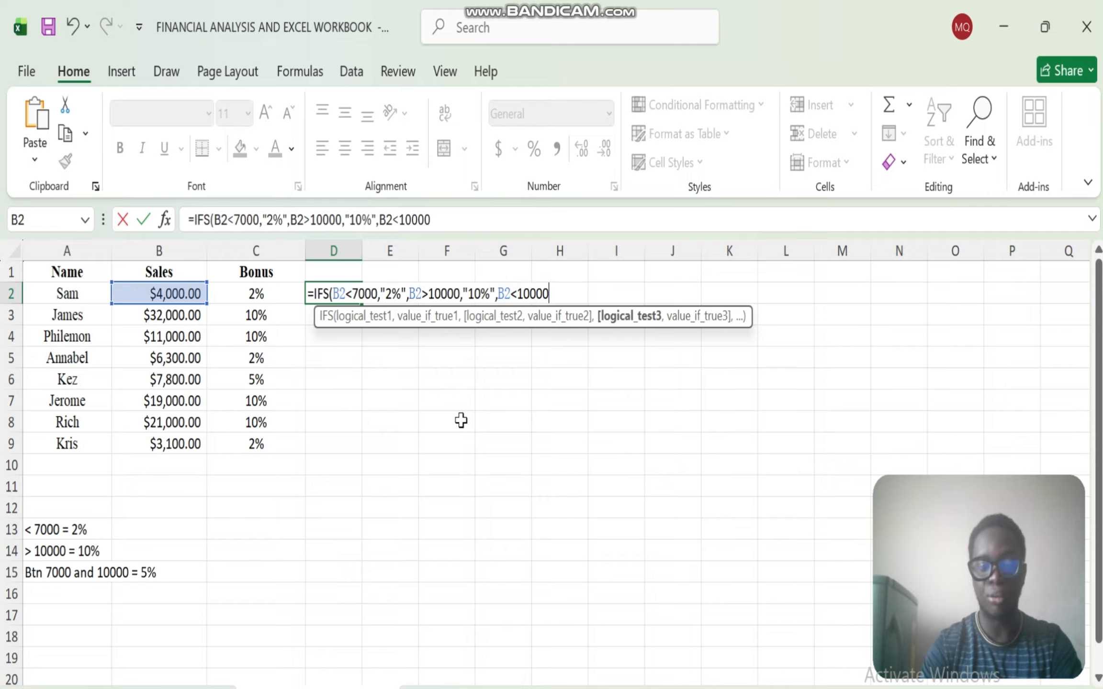
{"action": "type", "text": ","}
{"action": "type", "text": "\"5"}
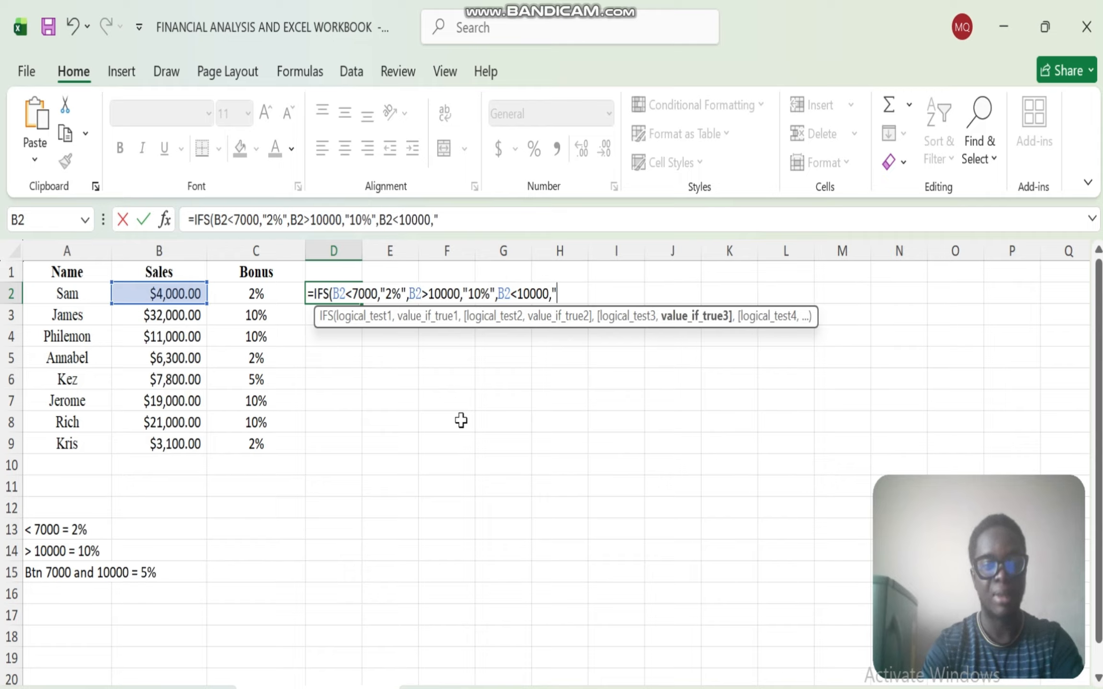
{"action": "type", "text": "%\")"}
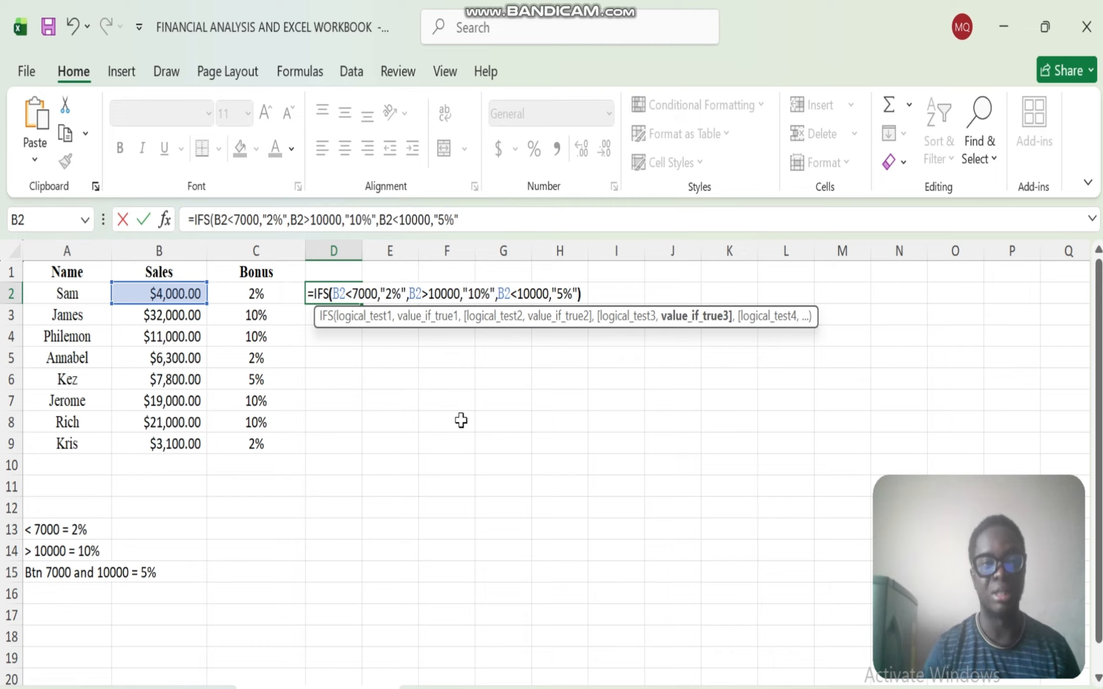
{"action": "key", "text": "Return"}
{"action": "left_click", "coordinate": [339, 292]}
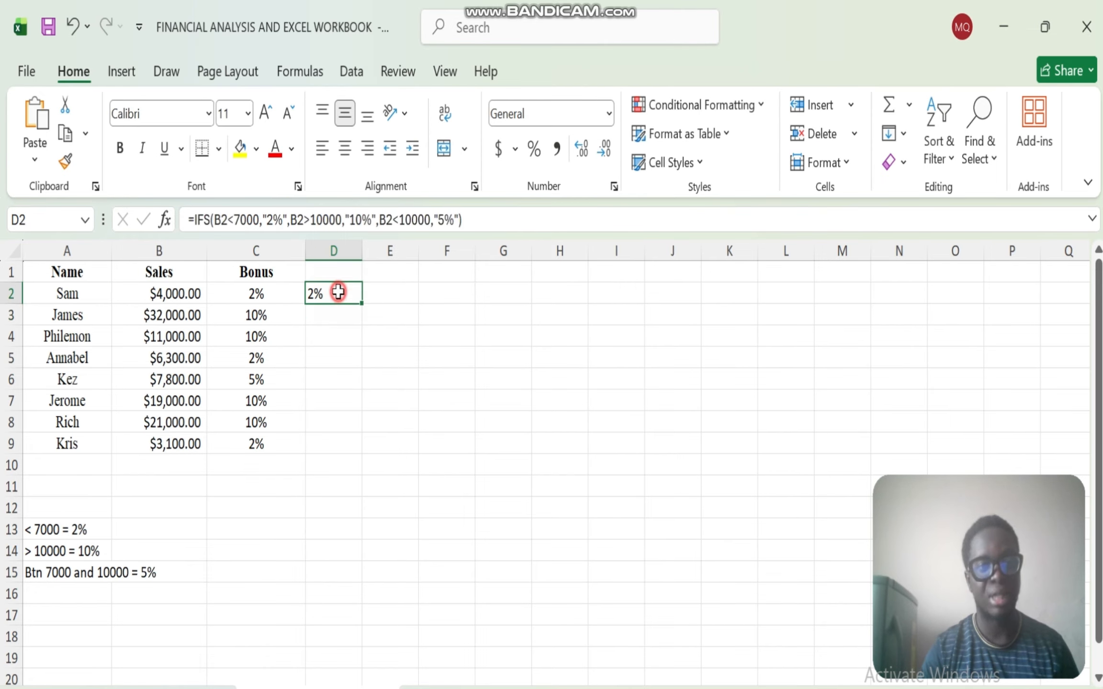
{"action": "double_click", "coordinate": [361, 303]}
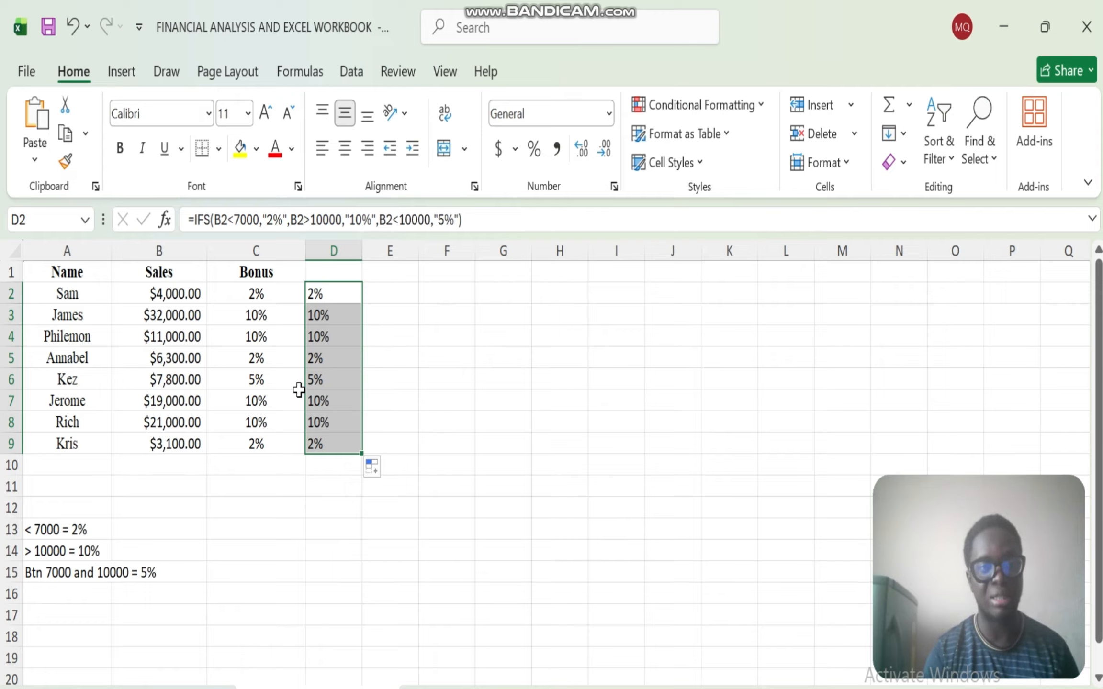
- Compare the nested IF formula in C2 with the IFS formulas in D2 and D3
{"action": "left_click", "coordinate": [254, 291]}
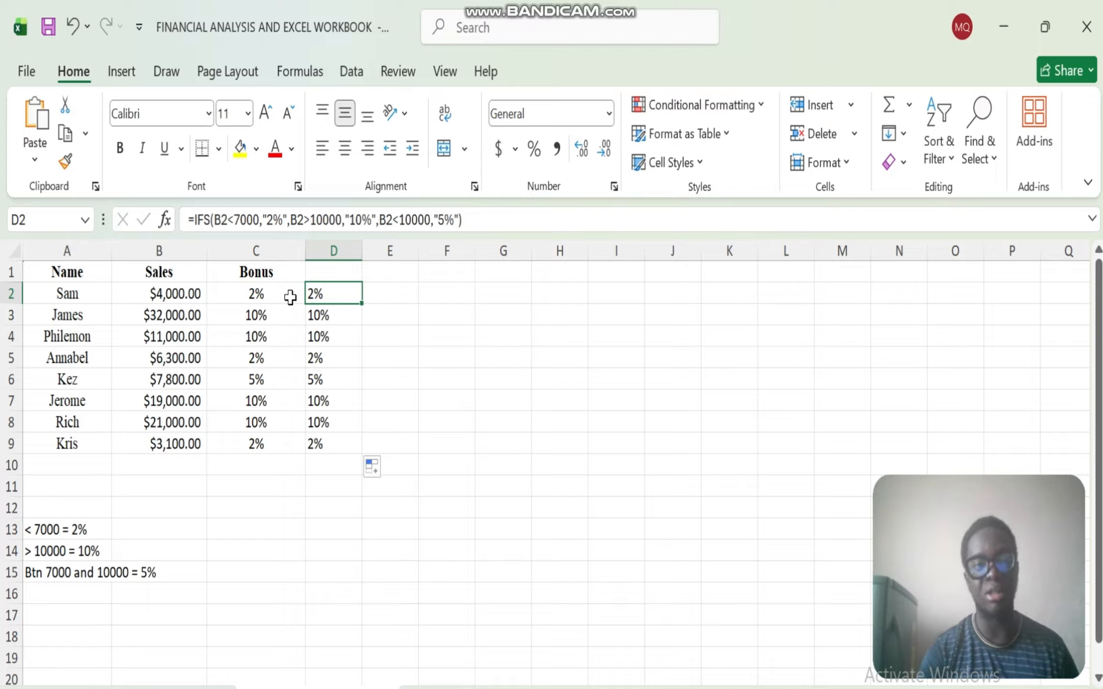
{"action": "left_click", "coordinate": [335, 313]}
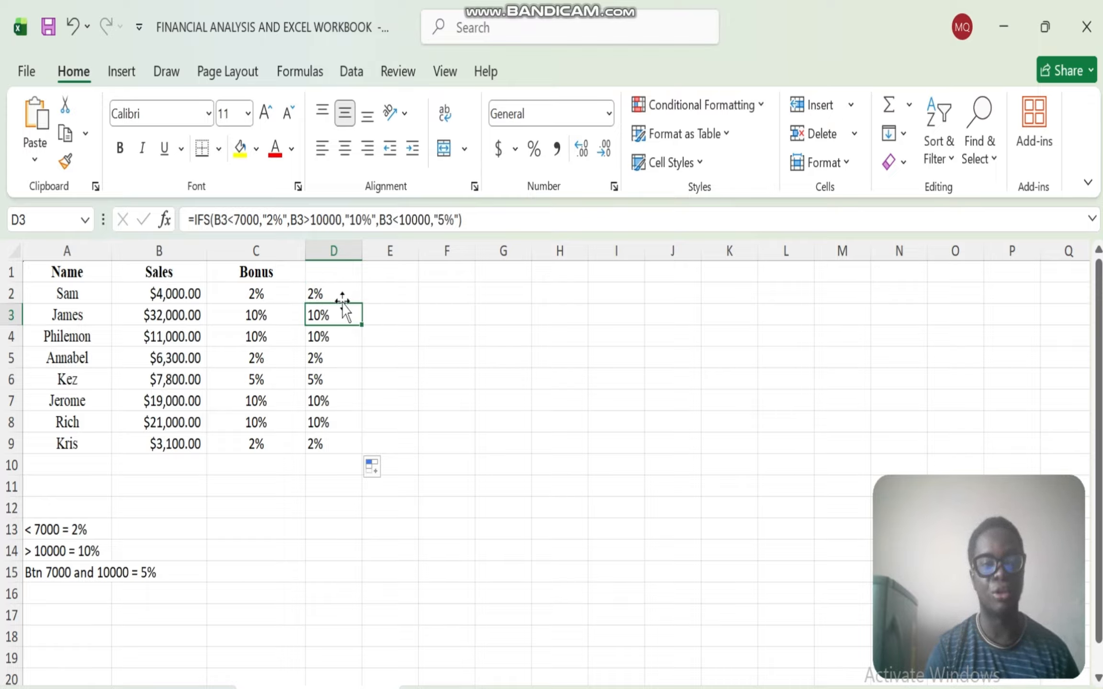
{"action": "left_click", "coordinate": [344, 298]}
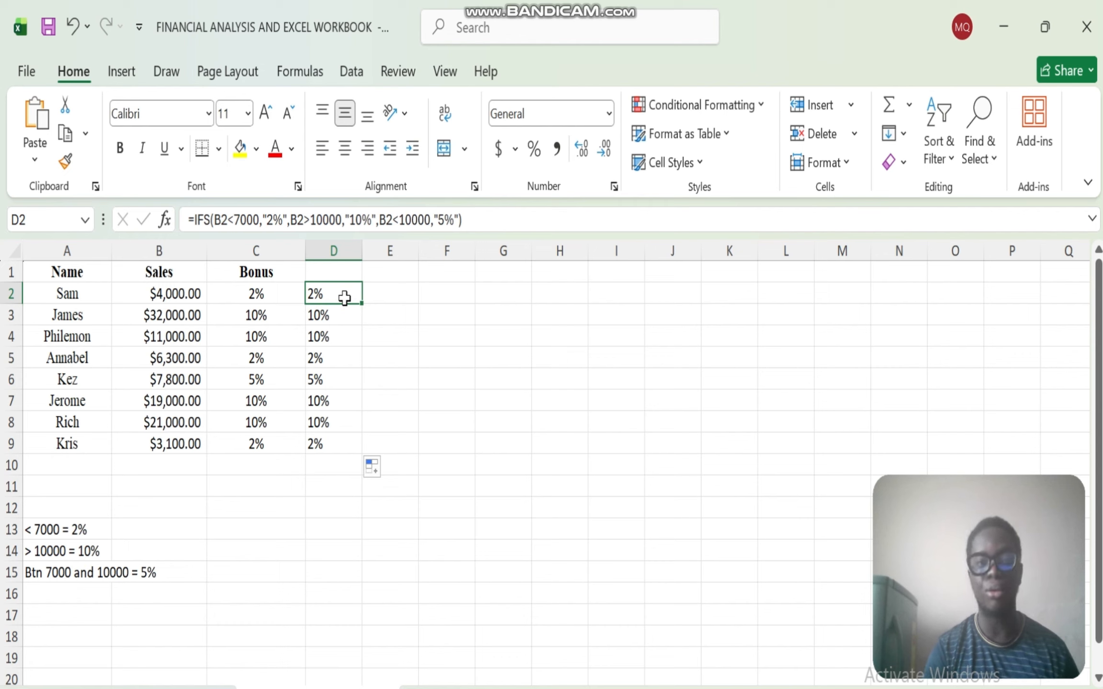